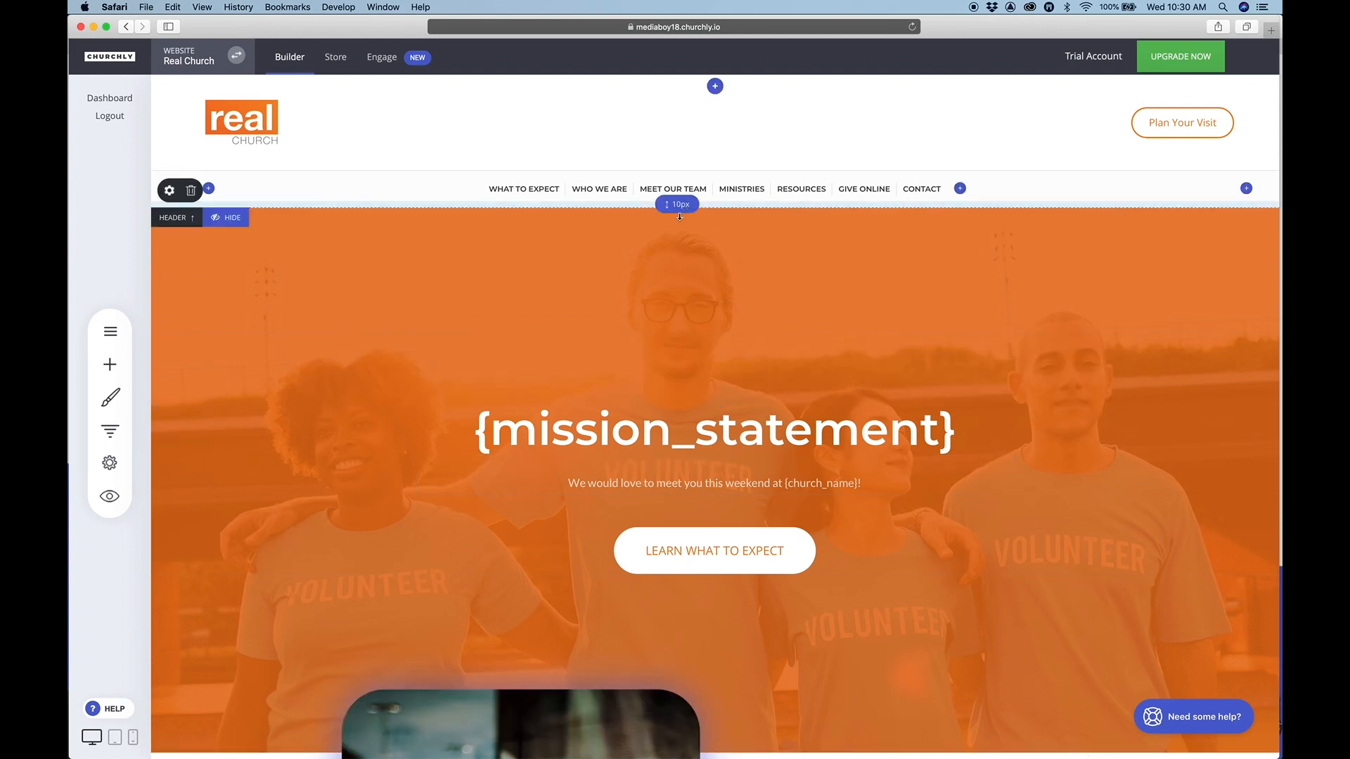
# - Examine the site's list of pages and the kinds of items that can be added to it
pyautogui.moveTo(560, 192)
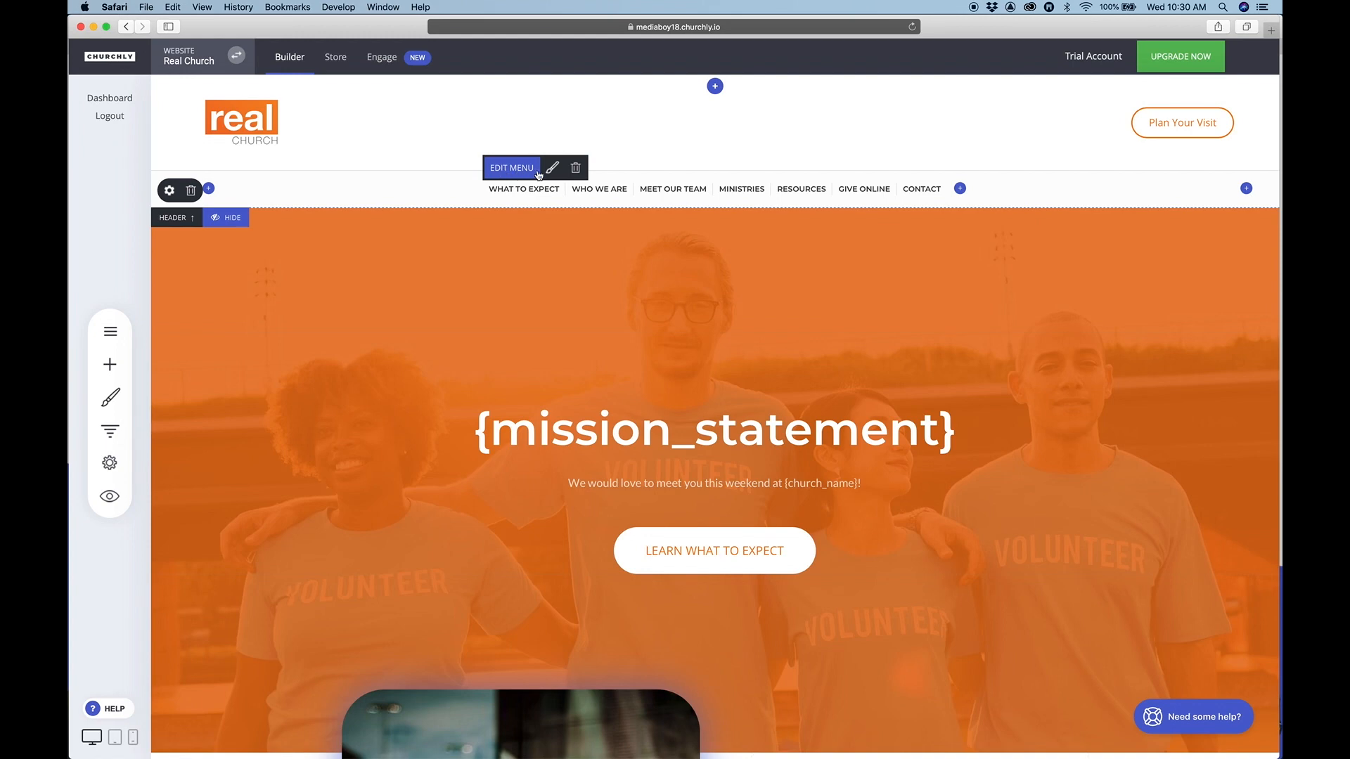
pyautogui.click(575, 173)
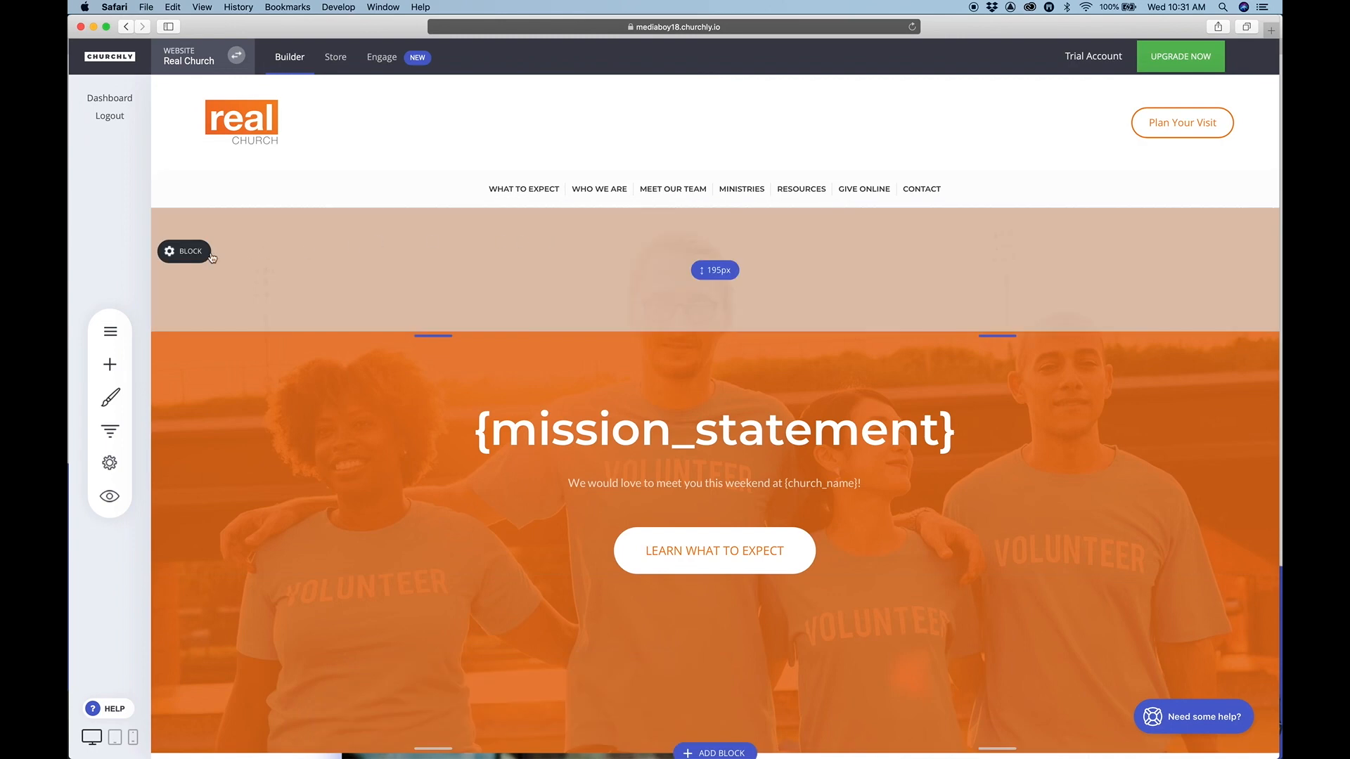
pyautogui.click(112, 338)
pyautogui.click(112, 339)
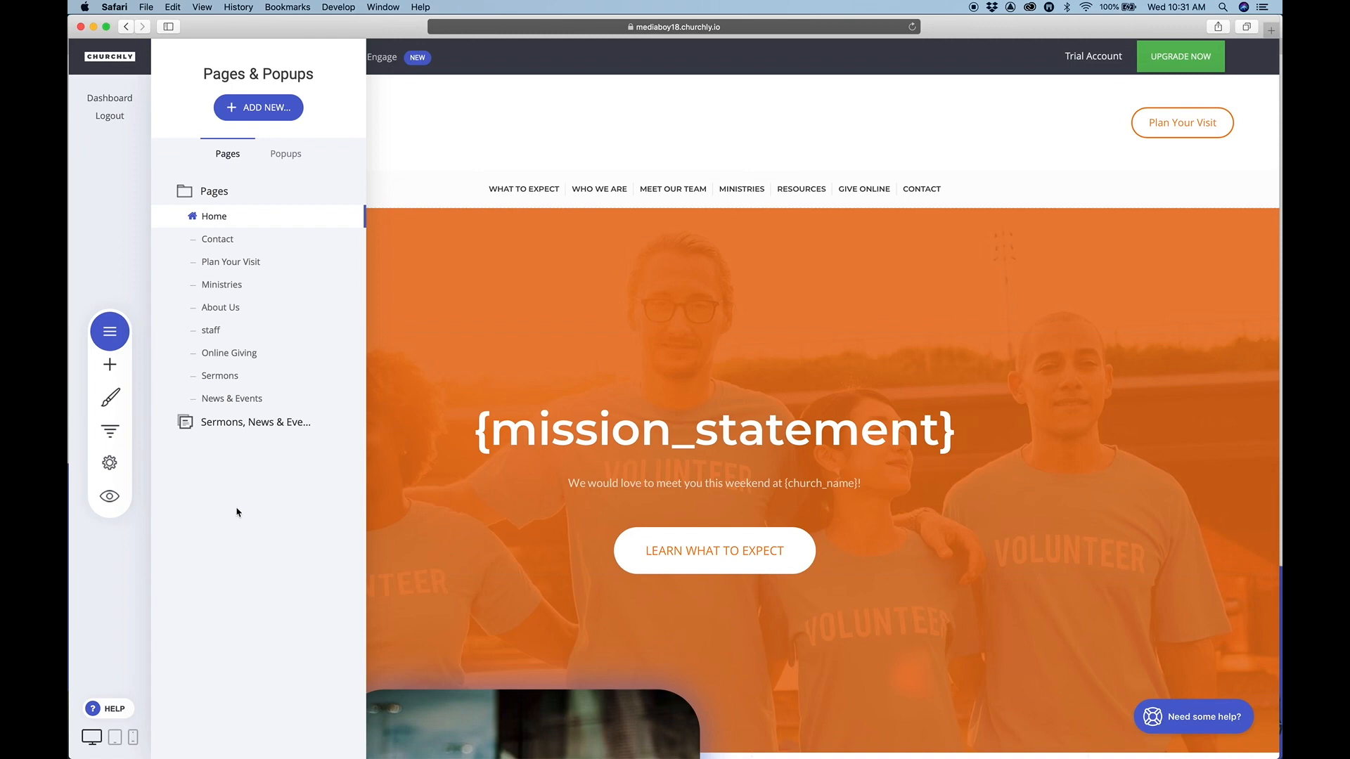
pyautogui.click(248, 111)
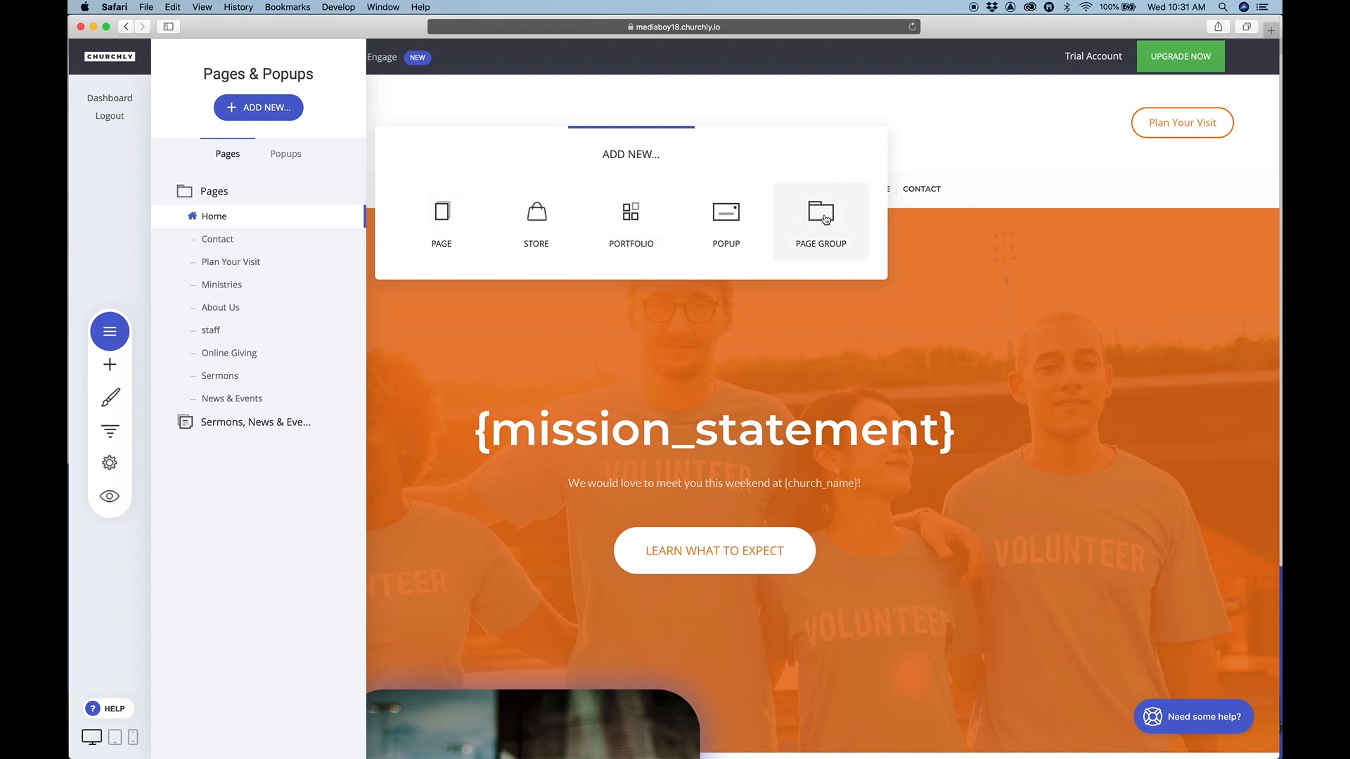
pyautogui.click(225, 520)
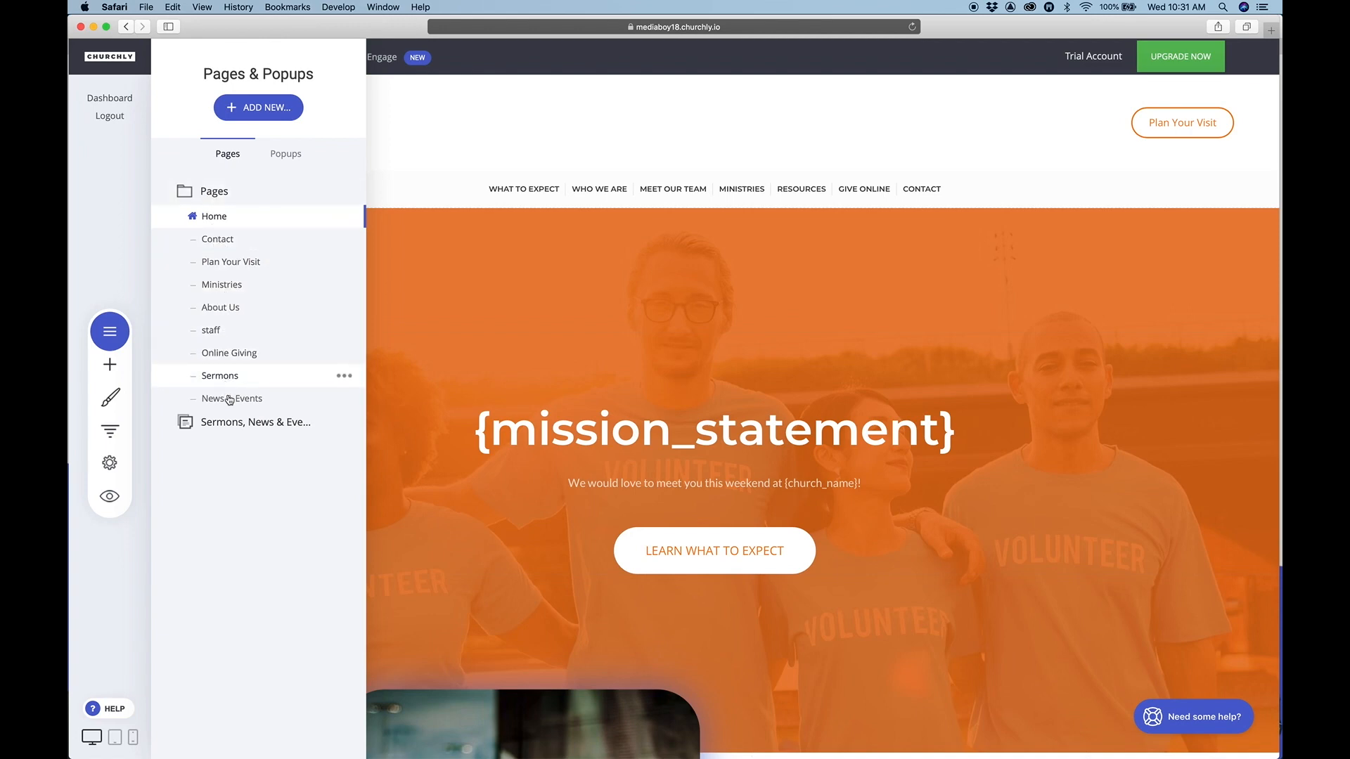
pyautogui.click(731, 314)
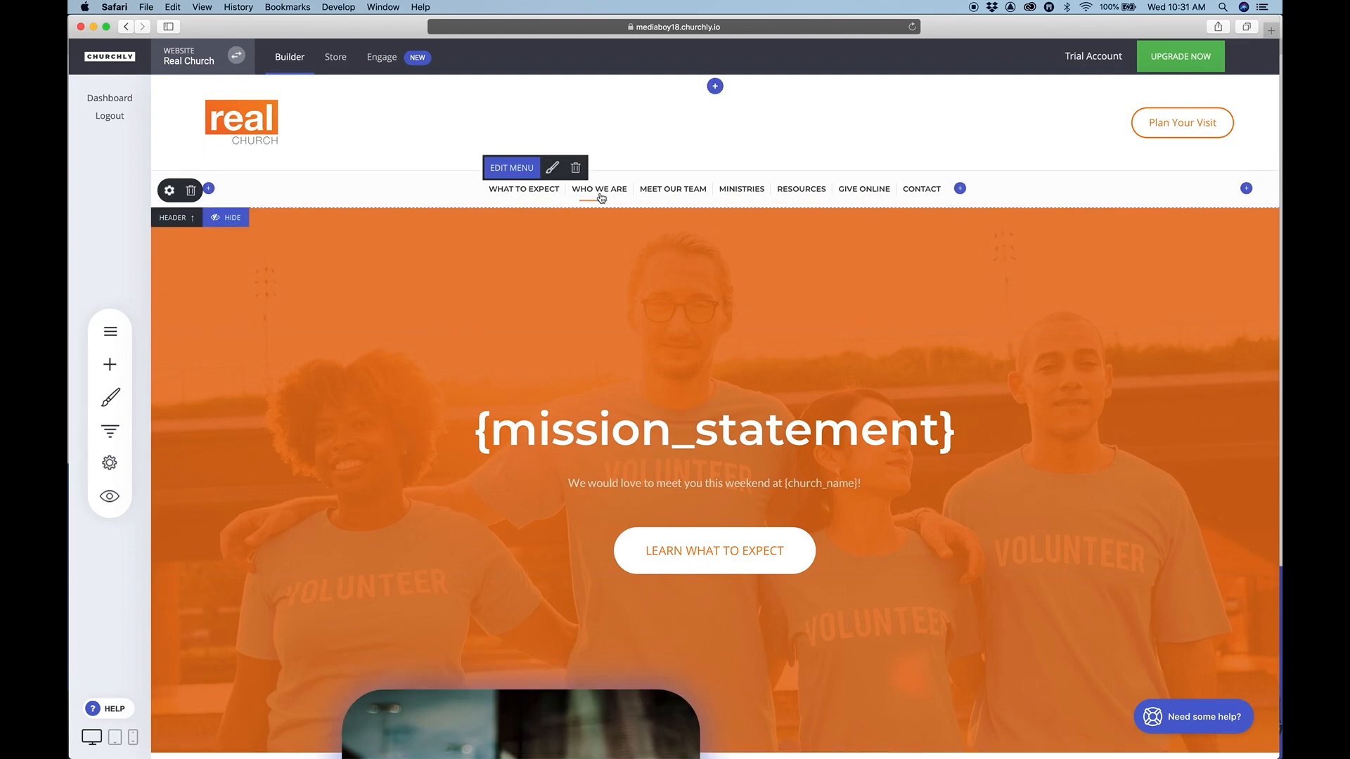
# - Edit the header navigation menu so that Who We Are is a submenu item under What to Expect
pyautogui.click(500, 168)
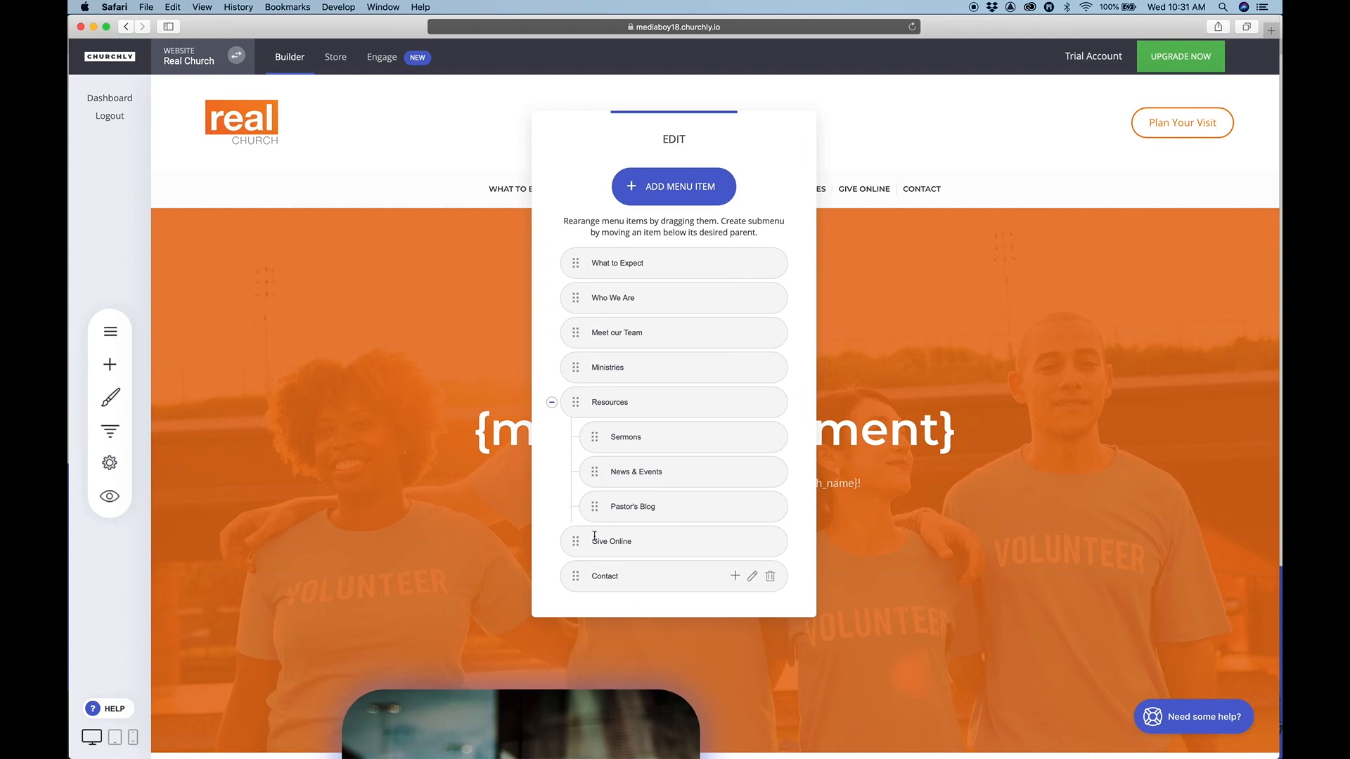
pyautogui.moveTo(575, 264)
pyautogui.mouseDown()
pyautogui.moveTo(574, 301)
pyautogui.moveTo(573, 264)
pyautogui.mouseUp()
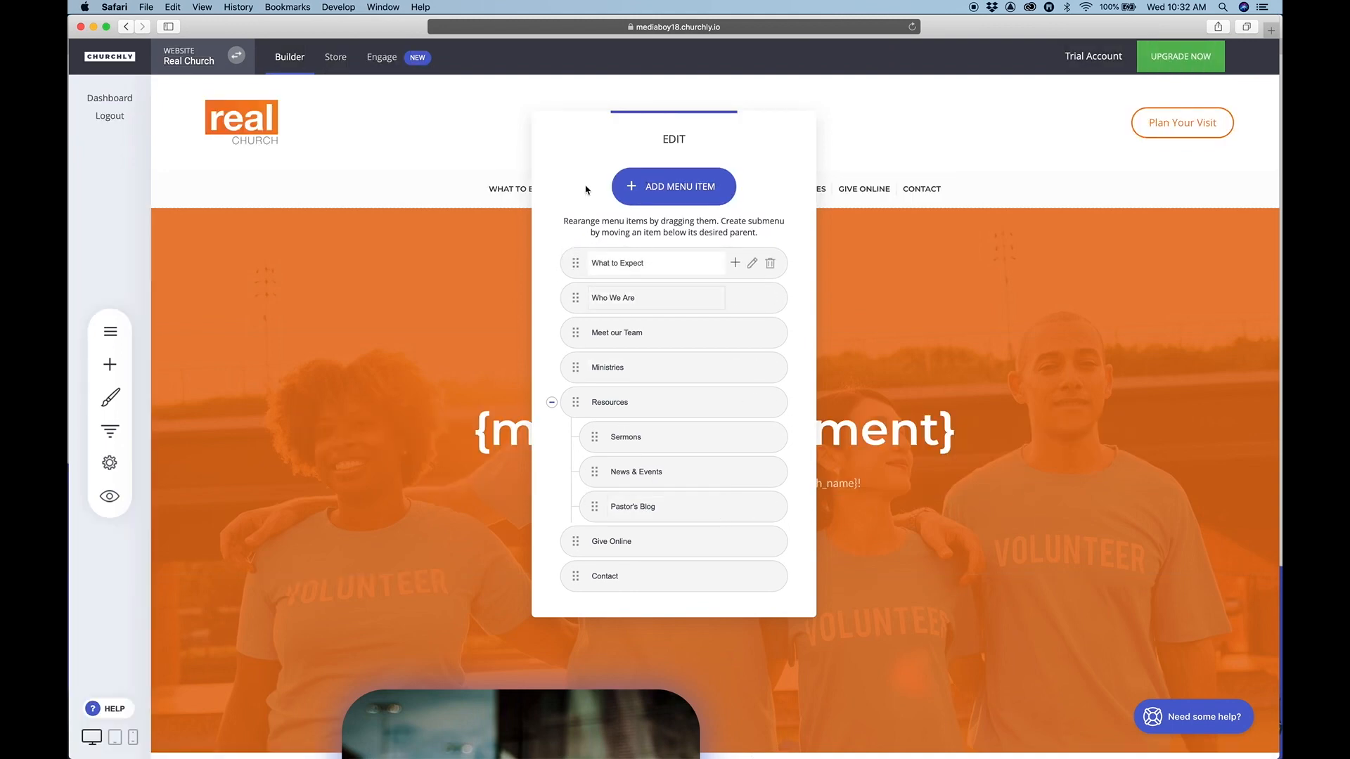
pyautogui.moveTo(635, 145); pyautogui.dragTo(345, 259)
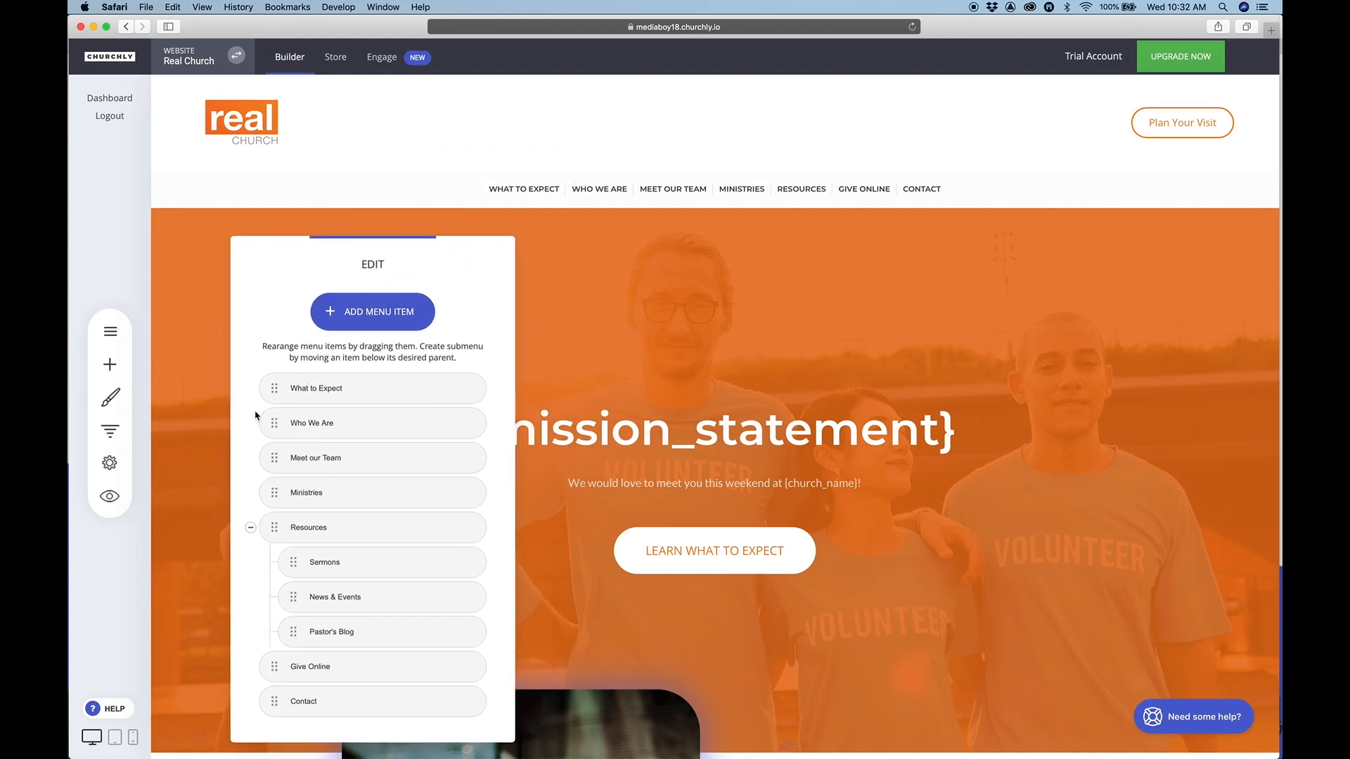
pyautogui.moveTo(274, 430); pyautogui.dragTo(299, 426)
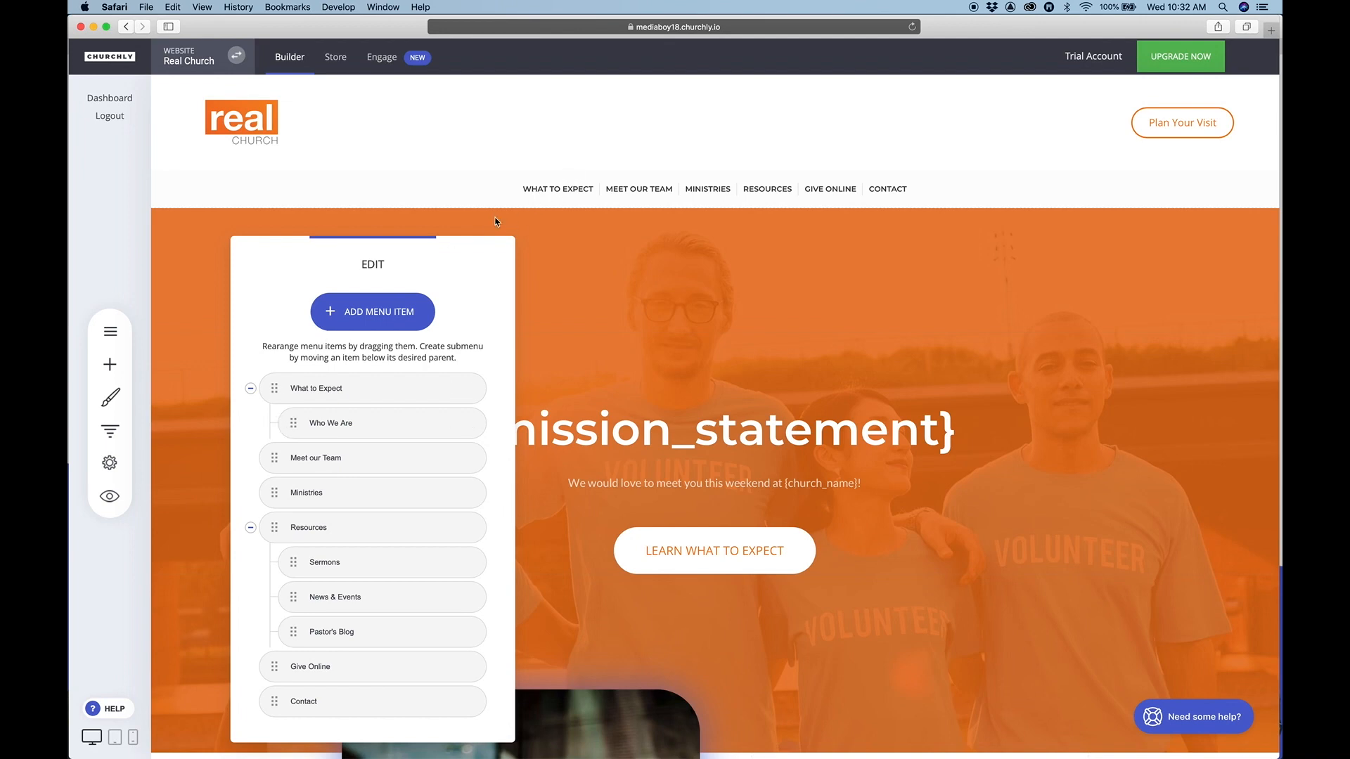
pyautogui.click(622, 330)
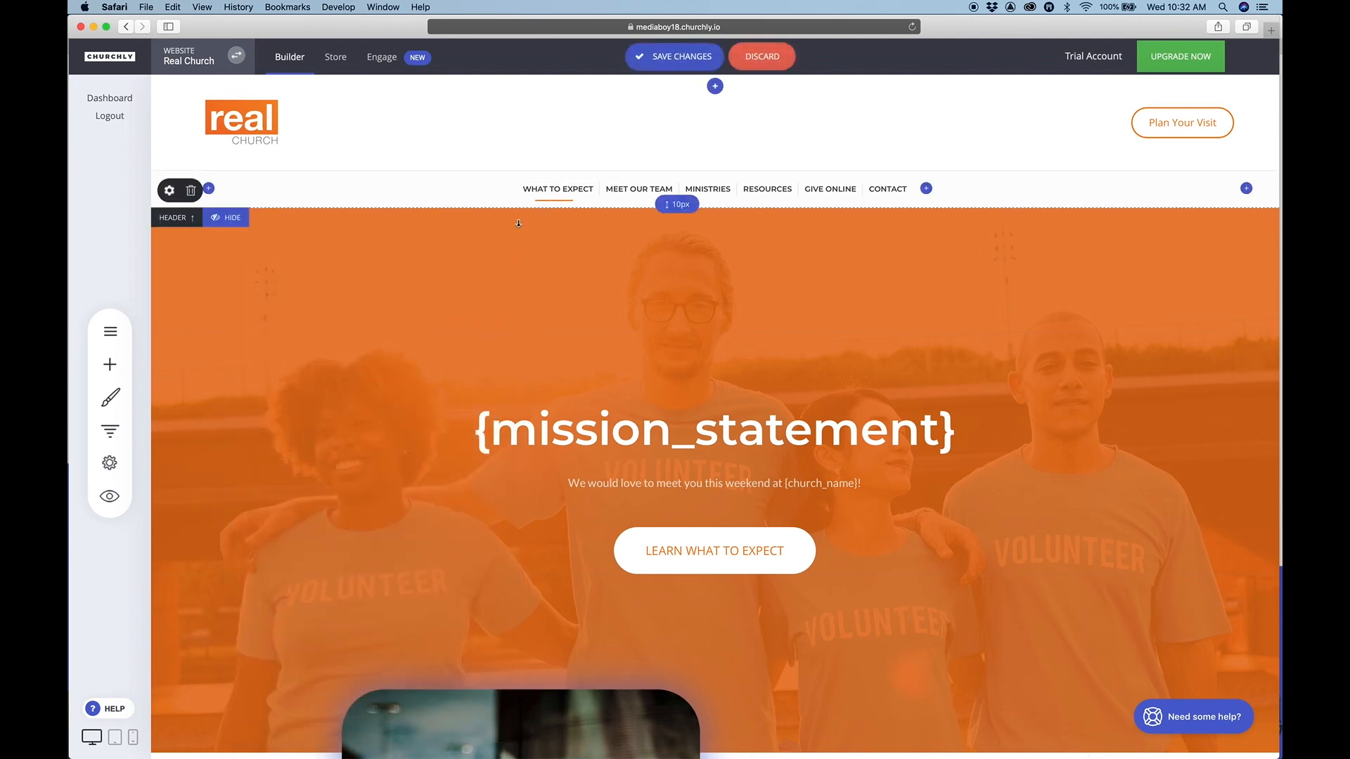
# - Save the menu changes and preview the site to check the submenu under What to Expect
pyautogui.click(109, 496)
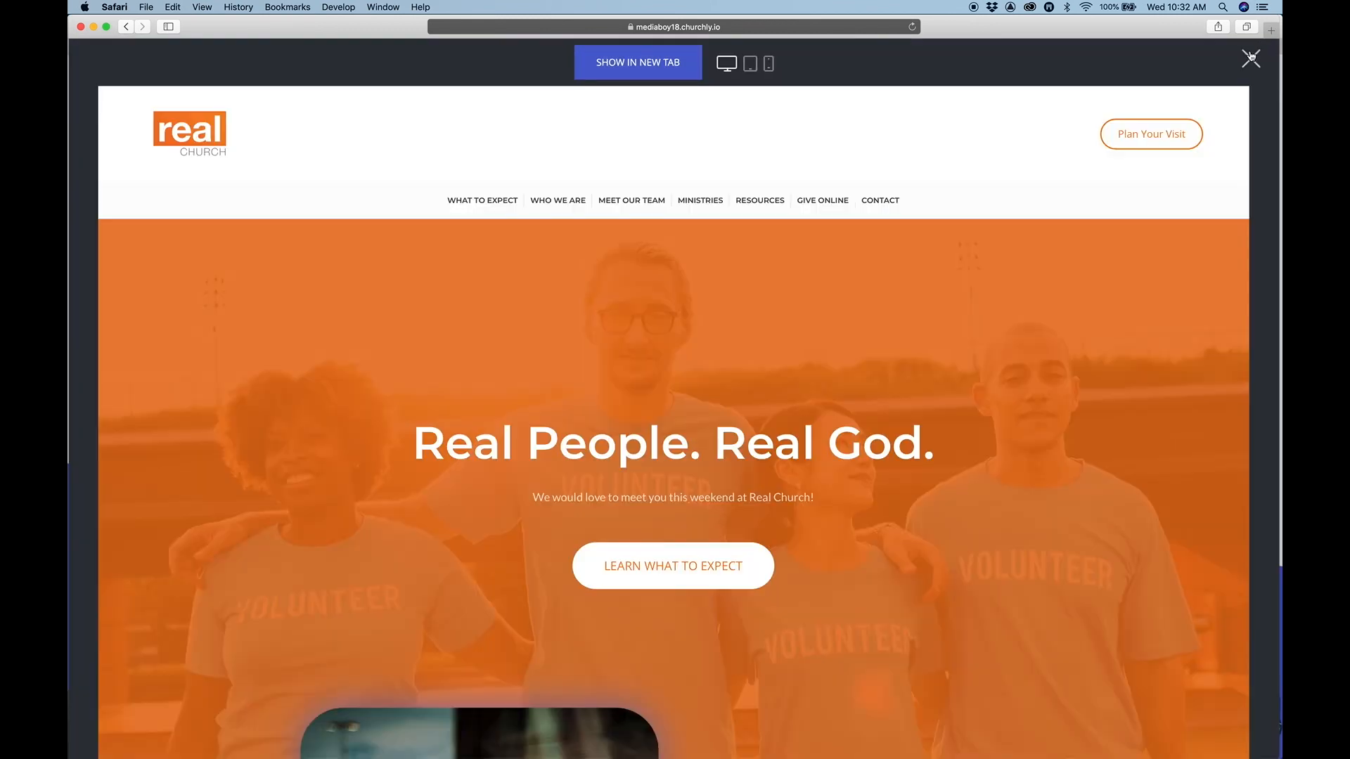
pyautogui.click(1250, 58)
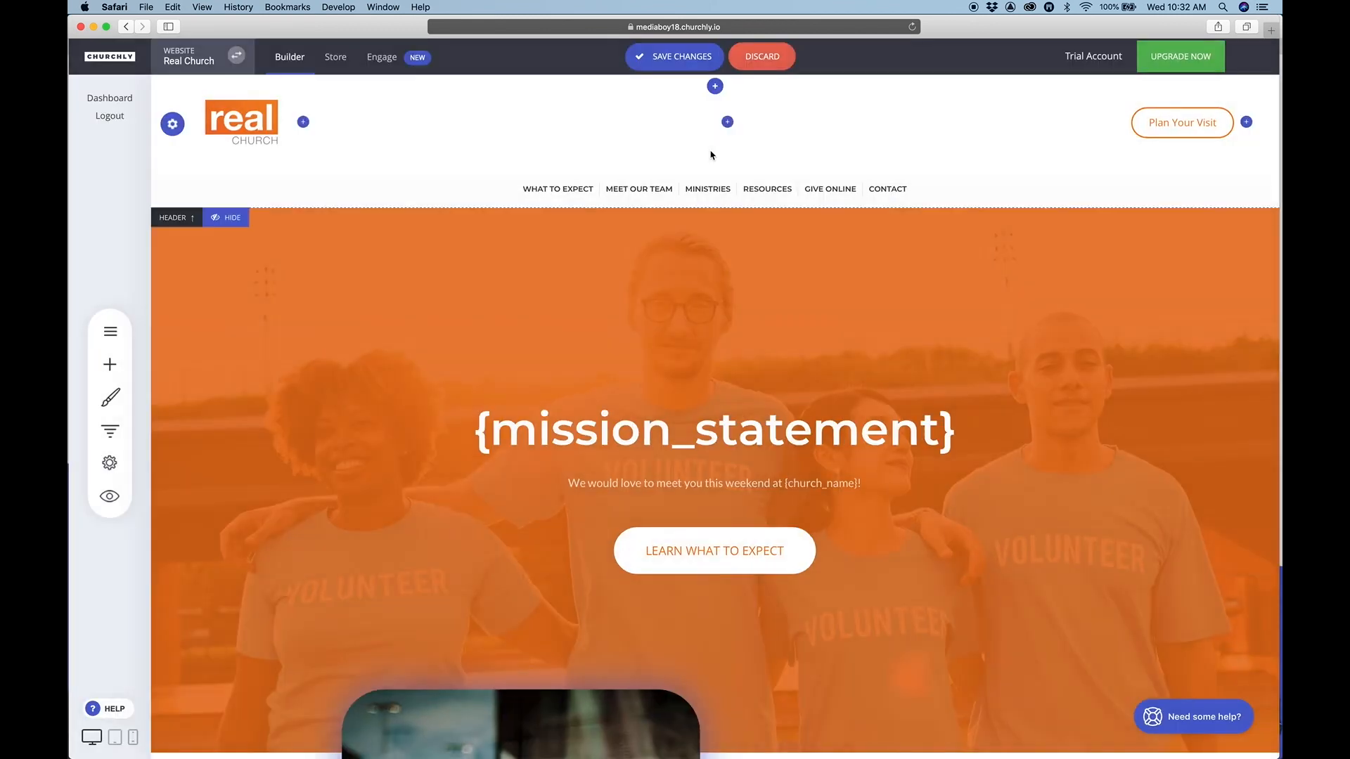
pyautogui.click(687, 64)
pyautogui.click(109, 496)
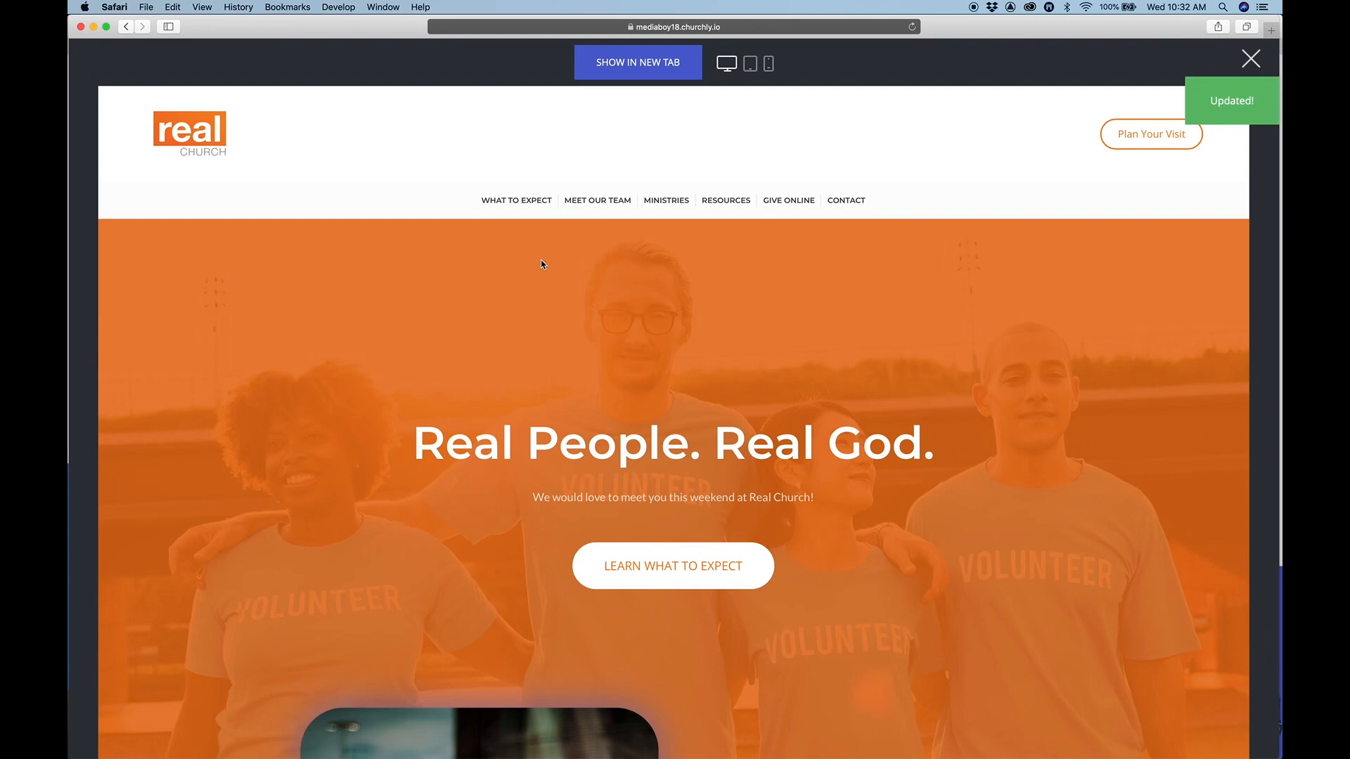
pyautogui.moveTo(517, 202)
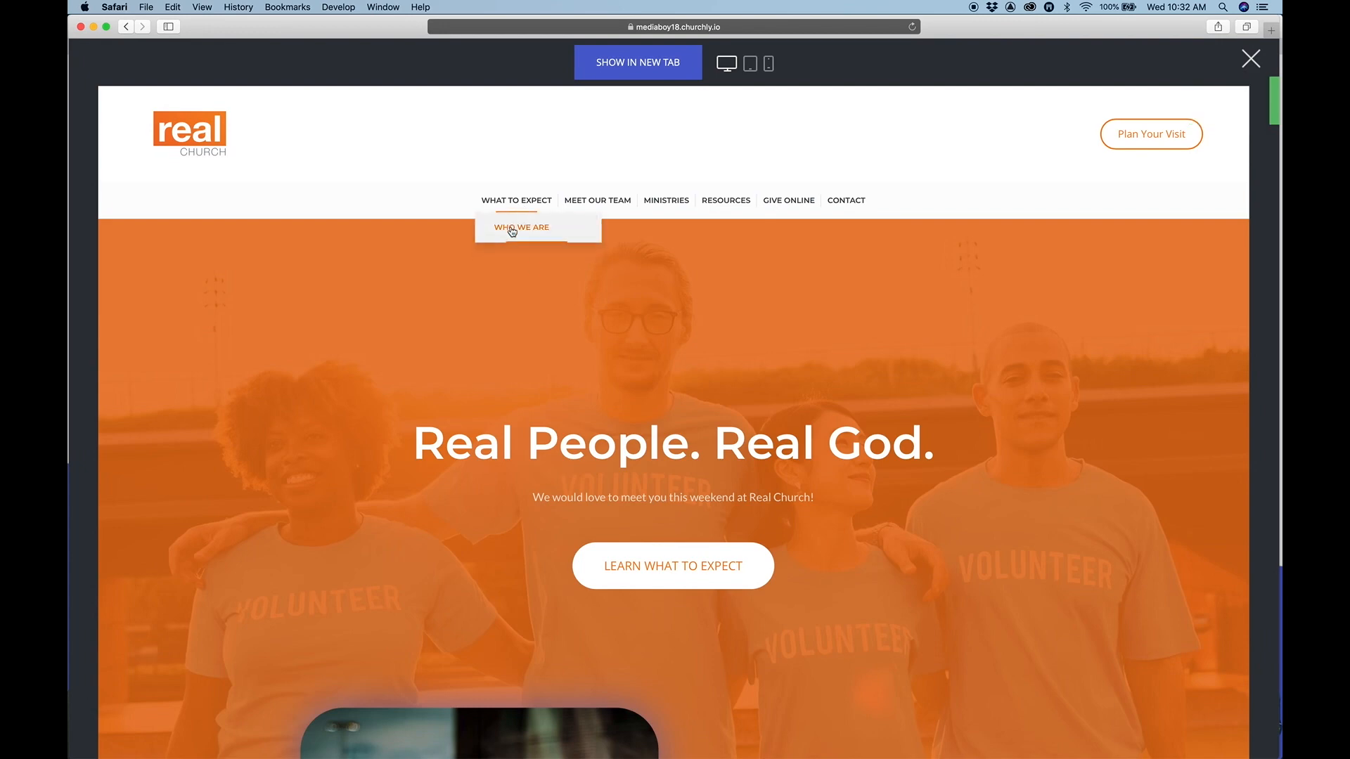
pyautogui.click(1246, 68)
# - Move Who We Are out of the What to Expect submenu, back to the top level of the navigation menu
pyautogui.click(543, 169)
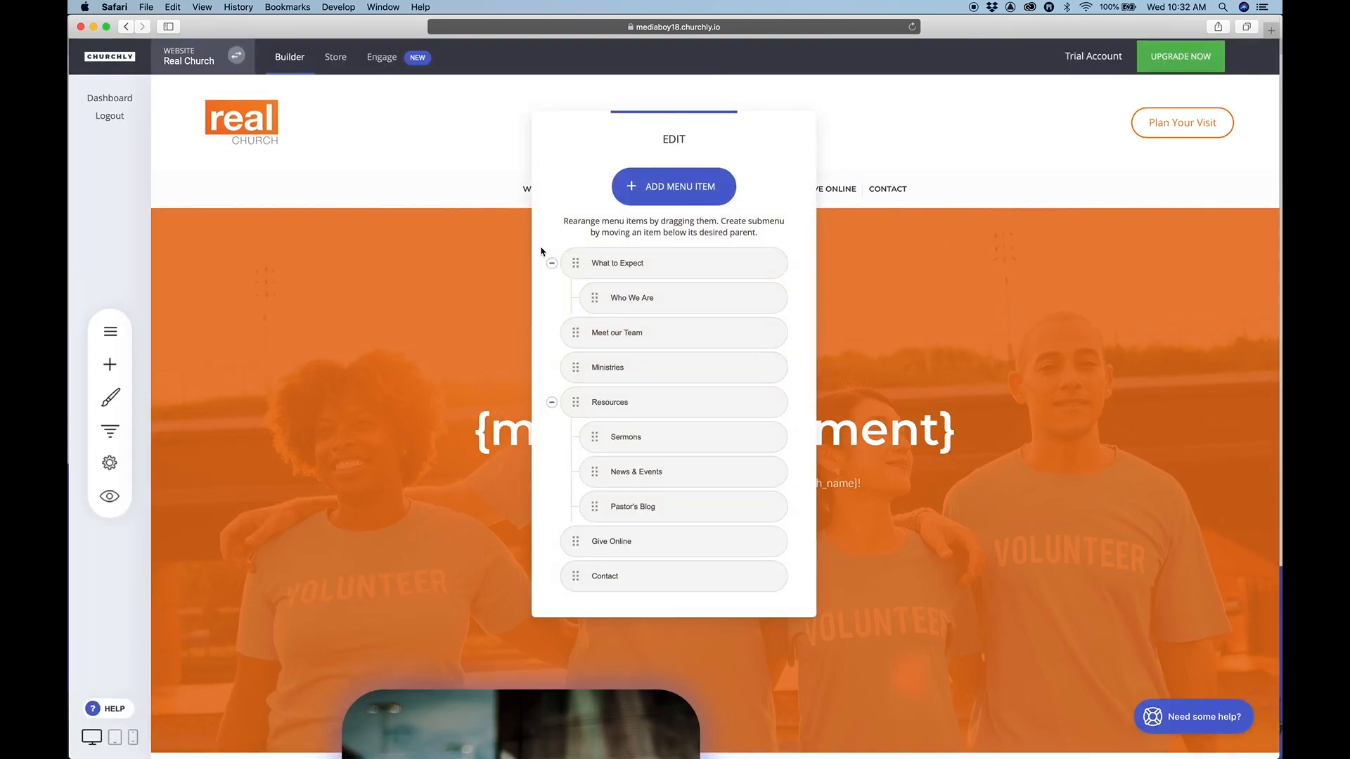
pyautogui.moveTo(596, 299); pyautogui.dragTo(573, 299)
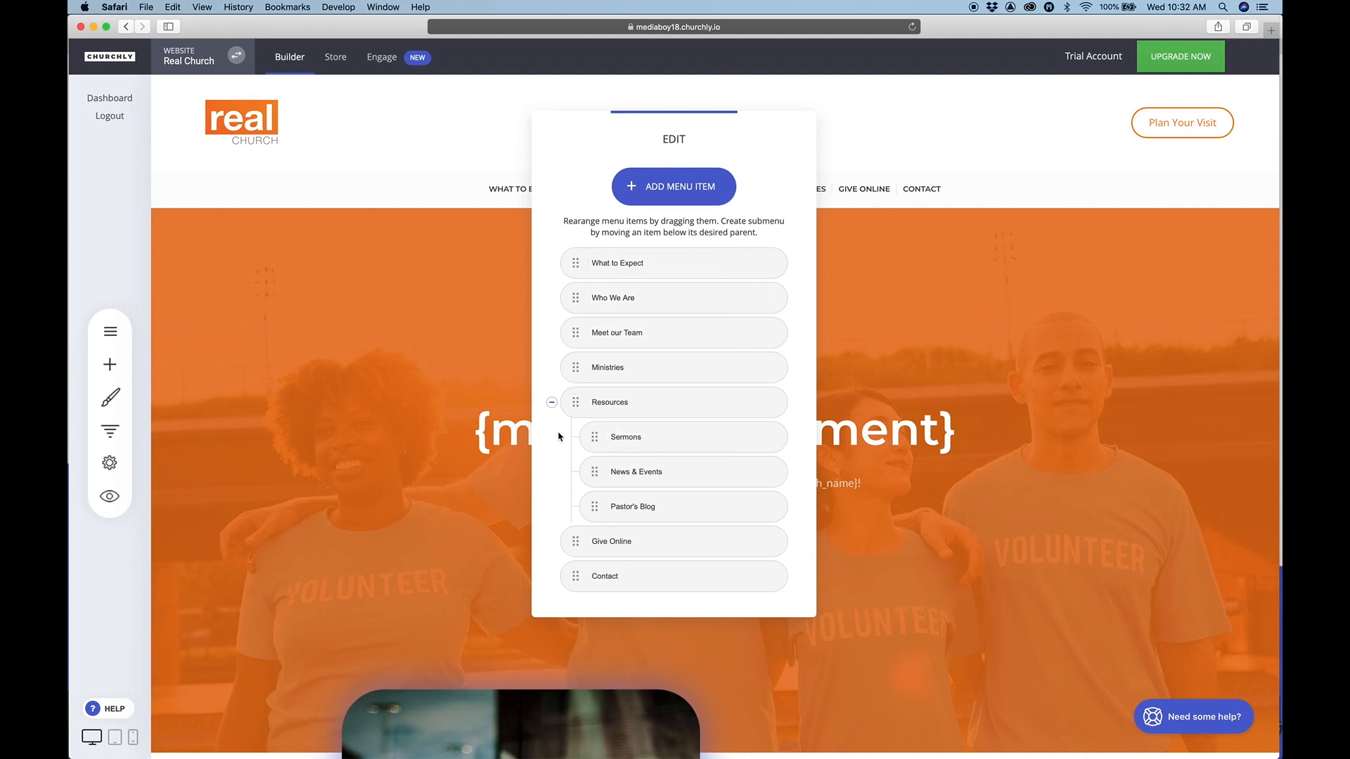
# - Start a new menu item with a page link to About Us in the Pages group, and check the Open In choices
pyautogui.click(677, 194)
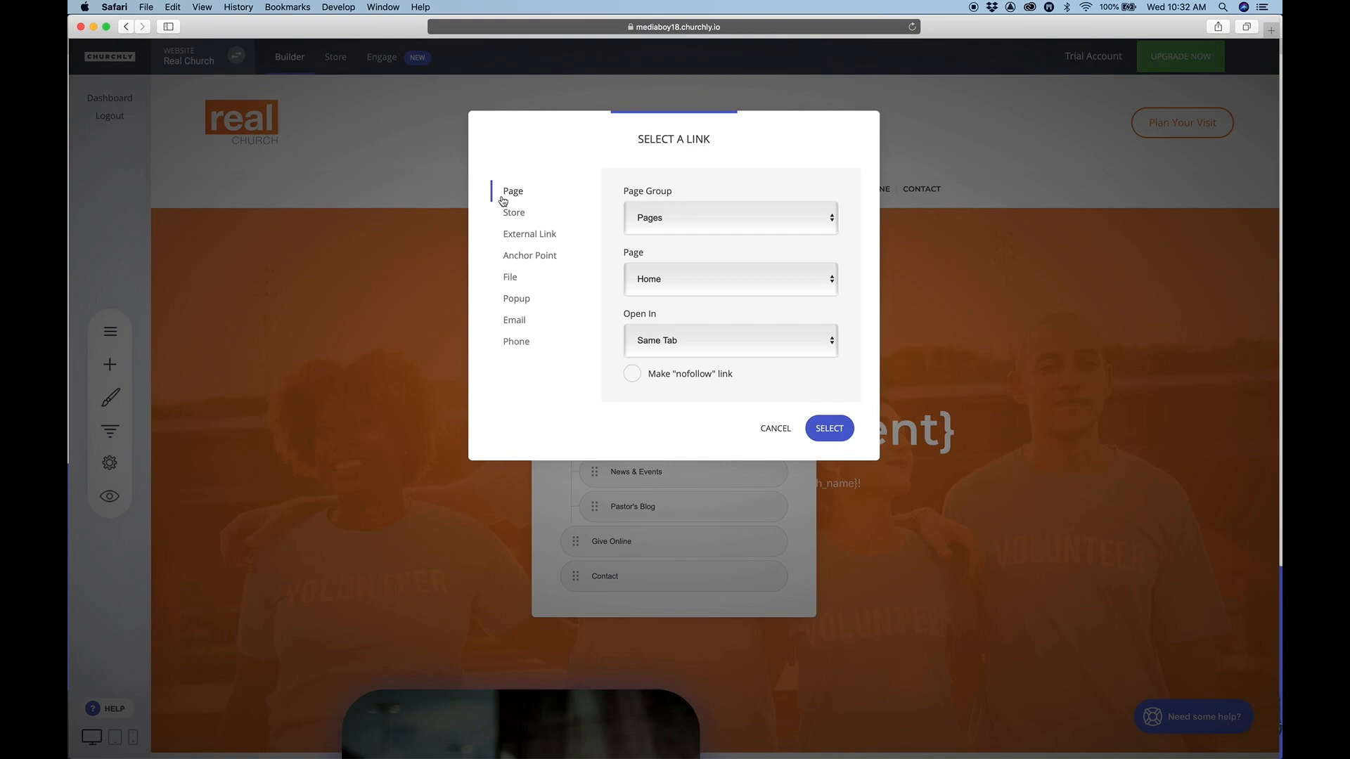
pyautogui.click(668, 219)
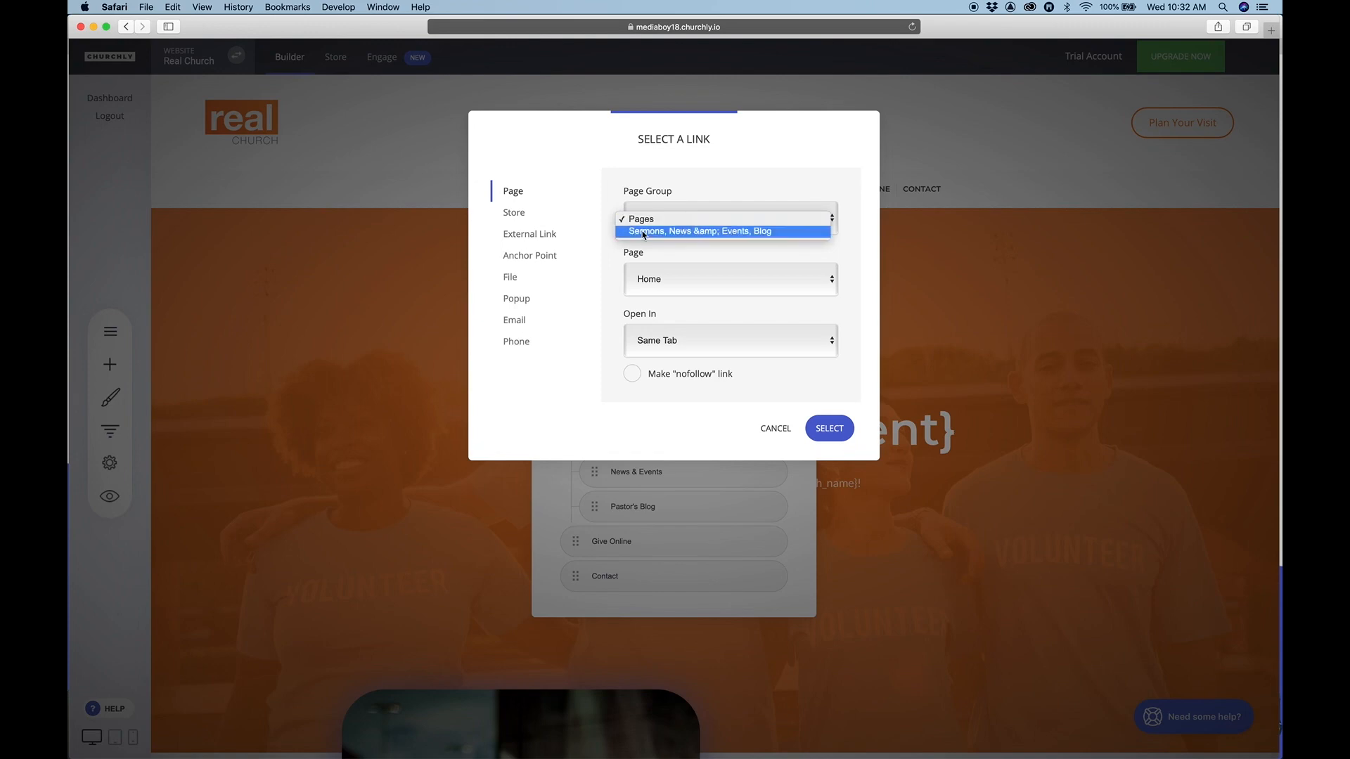
pyautogui.click(725, 173)
pyautogui.click(647, 279)
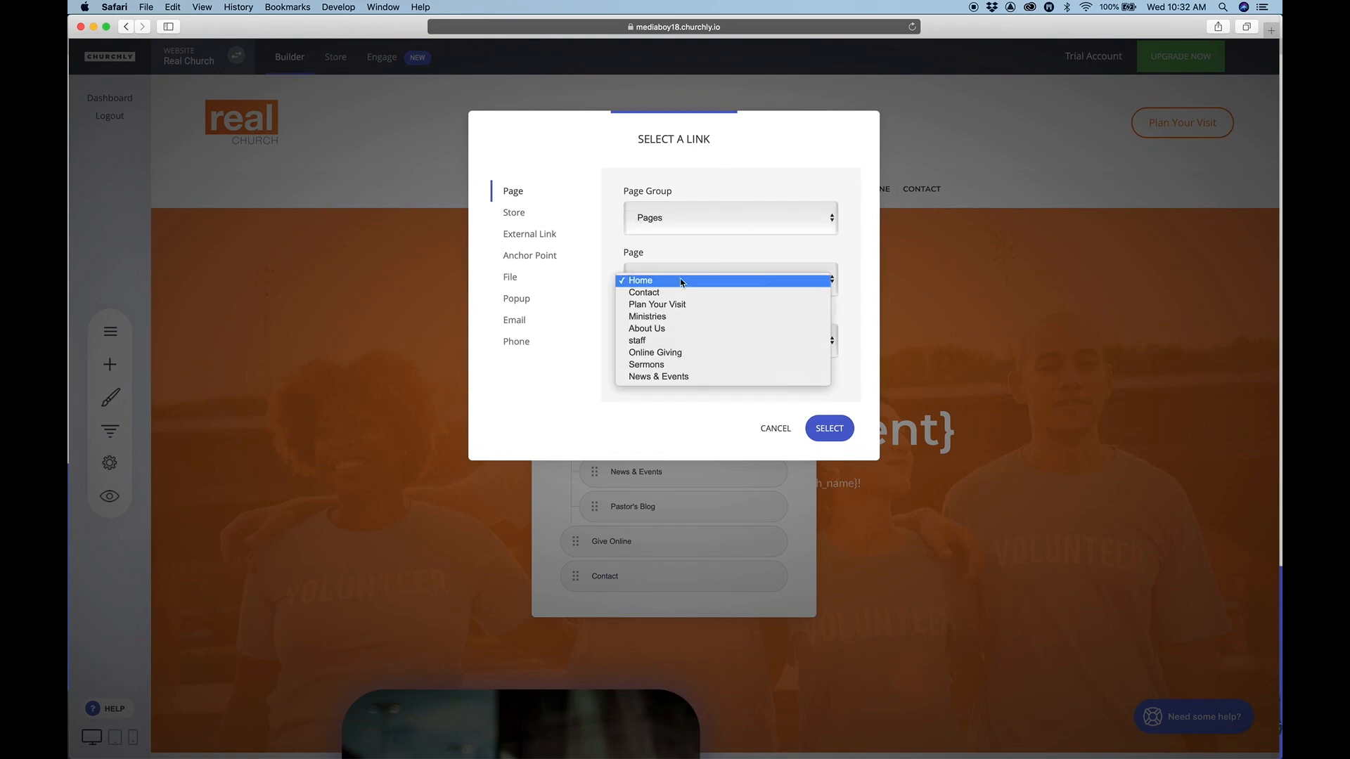
pyautogui.click(677, 250)
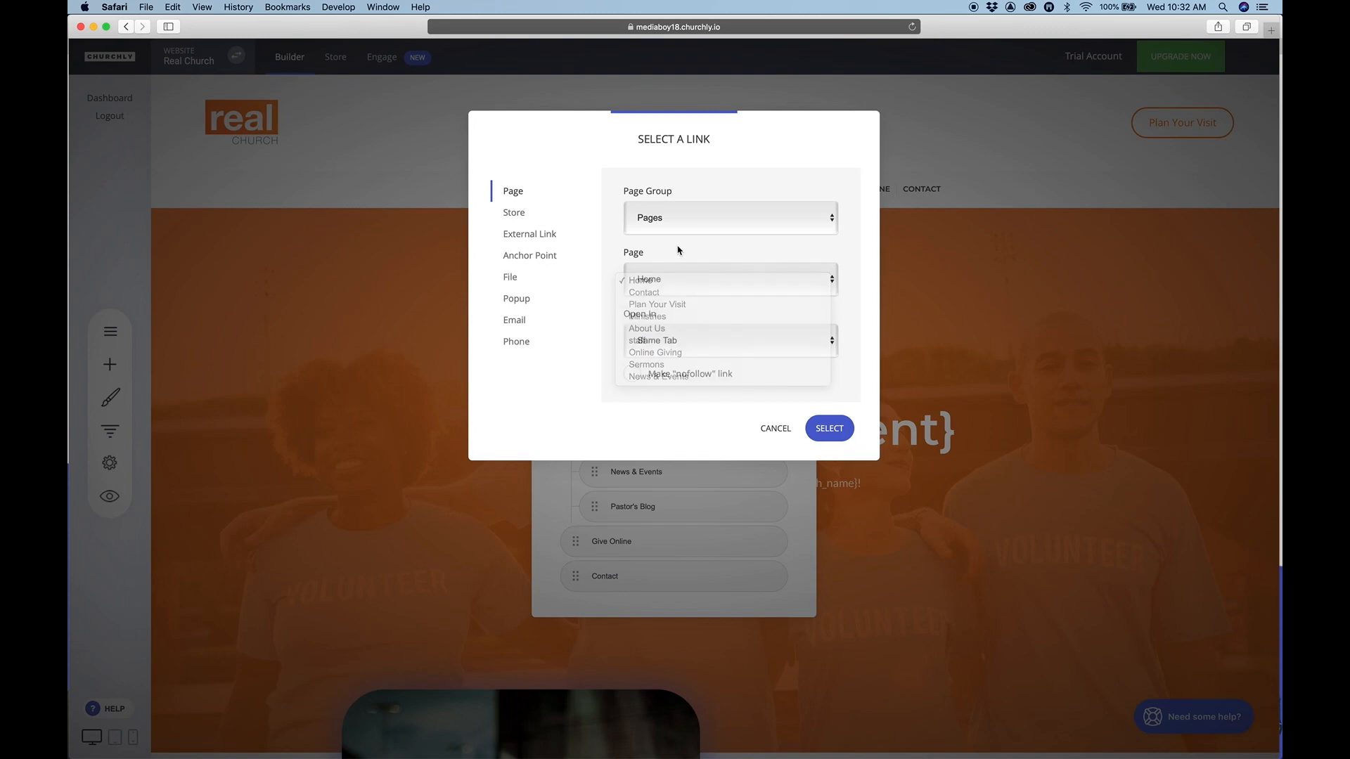
pyautogui.click(665, 223)
pyautogui.click(717, 190)
pyautogui.click(657, 279)
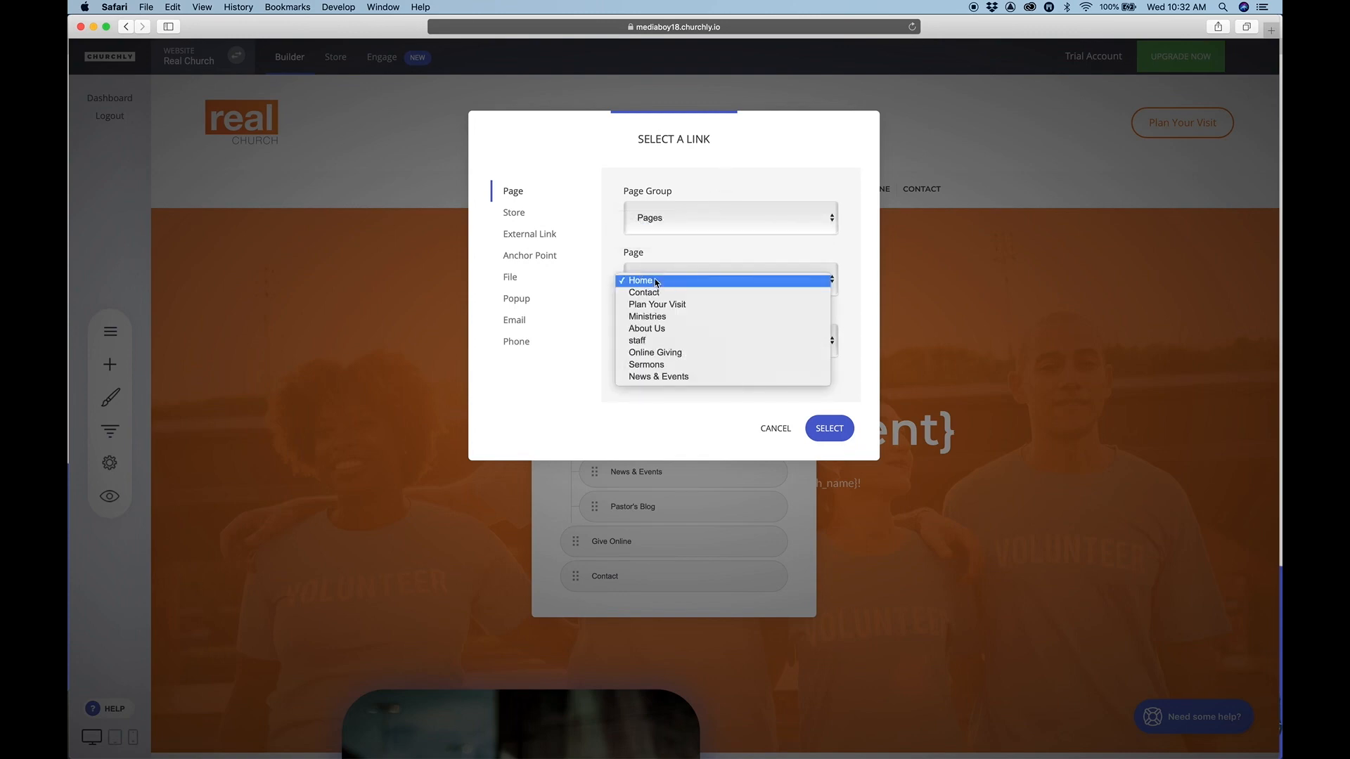
pyautogui.click(665, 328)
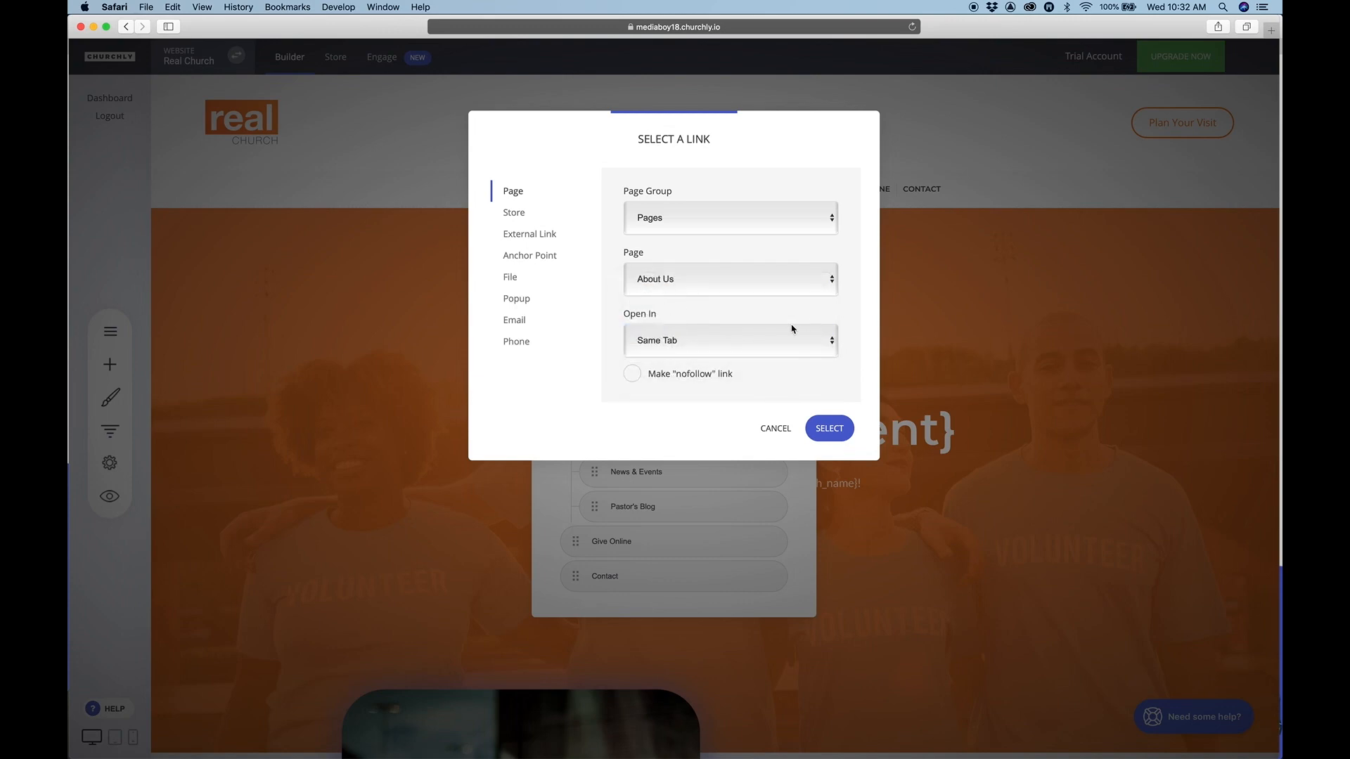
pyautogui.click(657, 343)
pyautogui.click(590, 374)
# - Set the new menu item as an external link captioned Giving, with URL pushpay.com, opening in a new tab
pyautogui.click(536, 234)
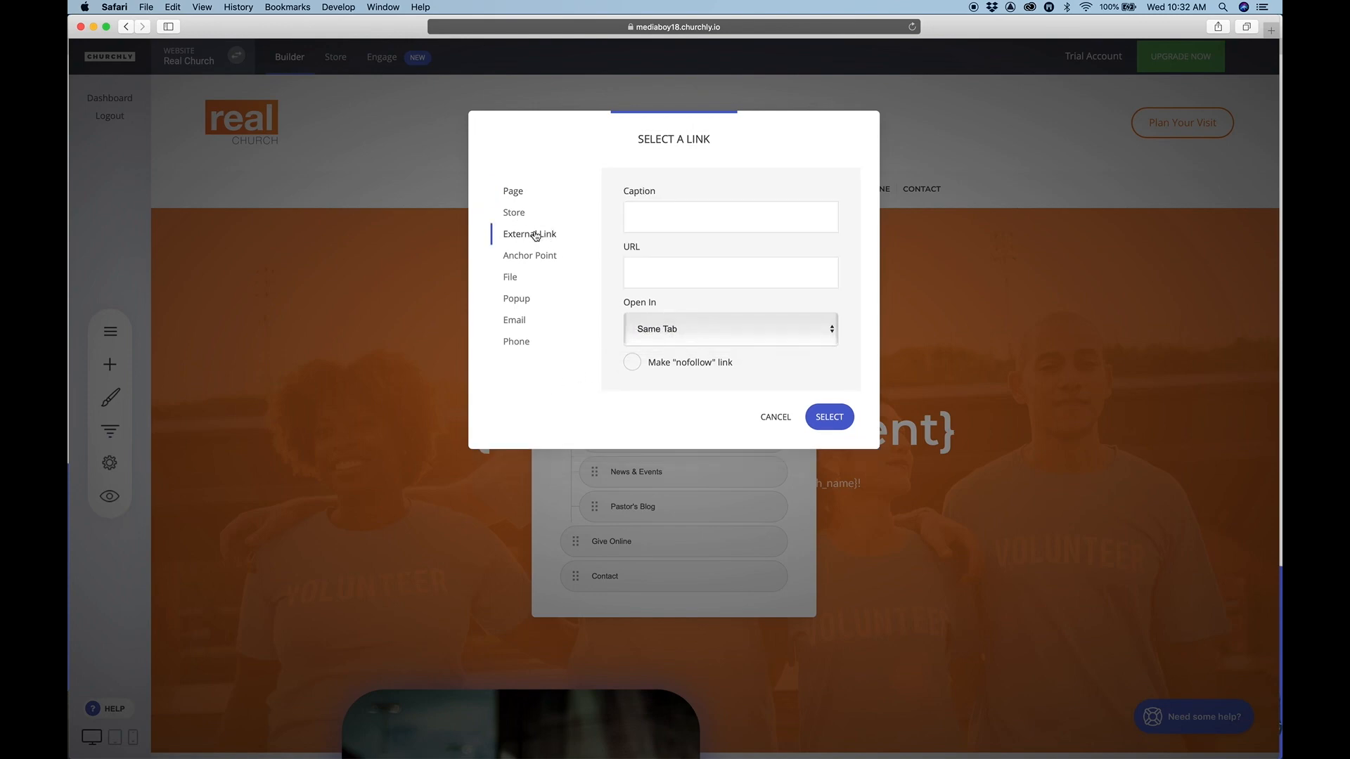
pyautogui.click(672, 215)
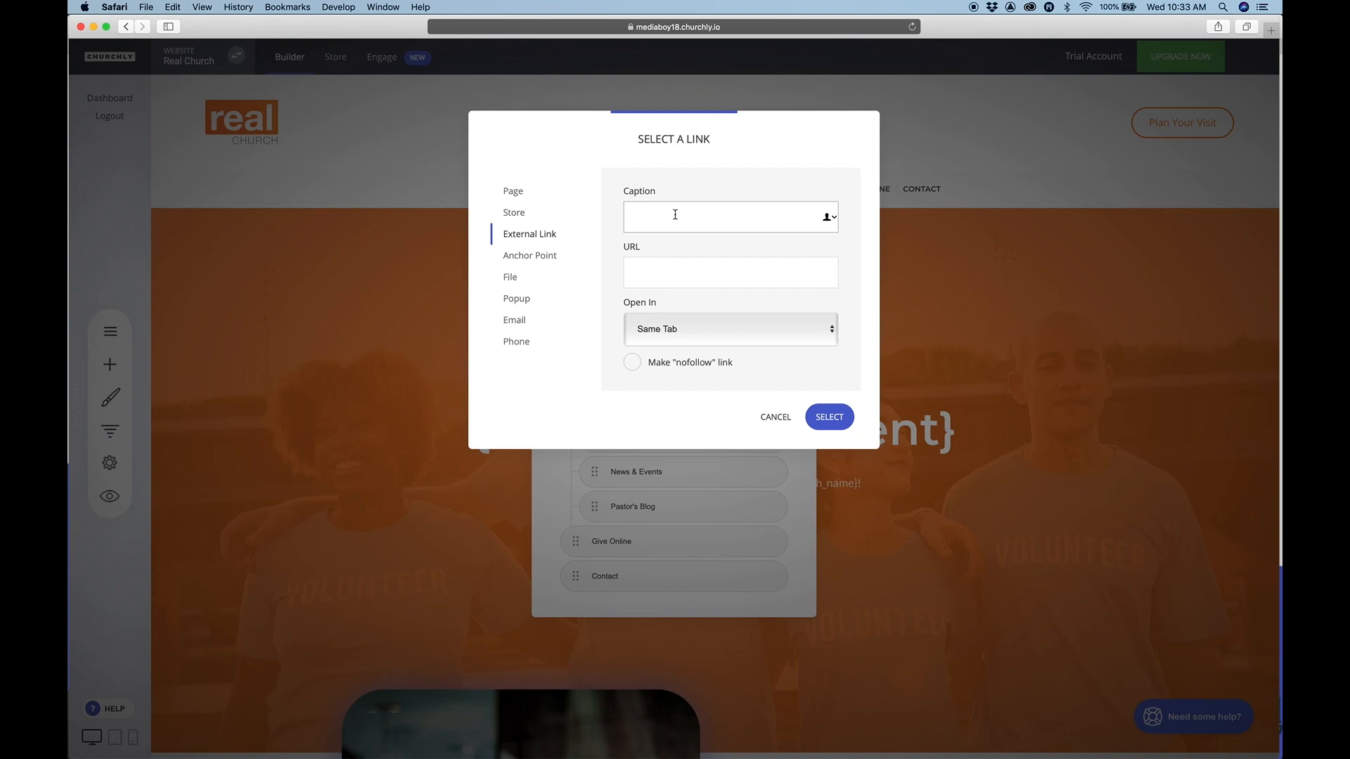
pyautogui.write('Giving')
pyautogui.click(677, 266)
pyautogui.write('pushpay.com')
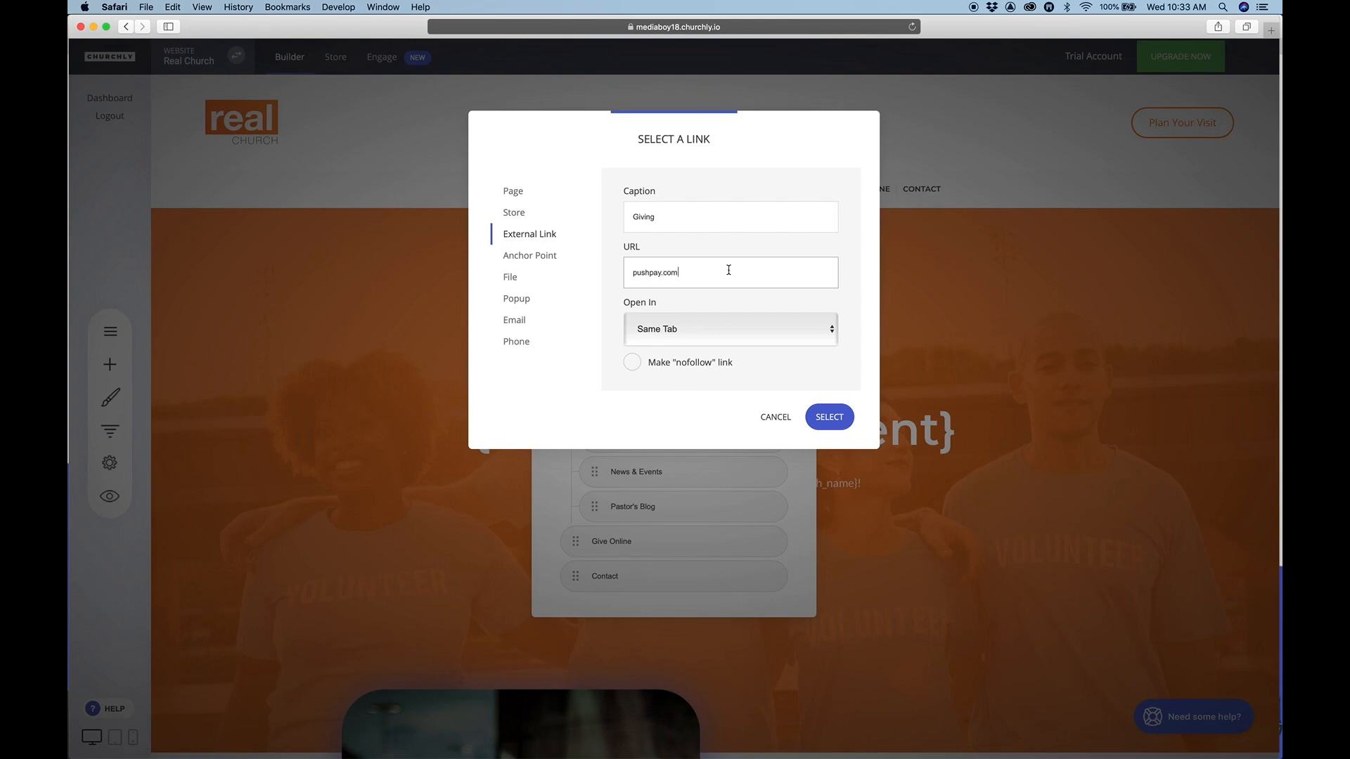
pyautogui.click(668, 330)
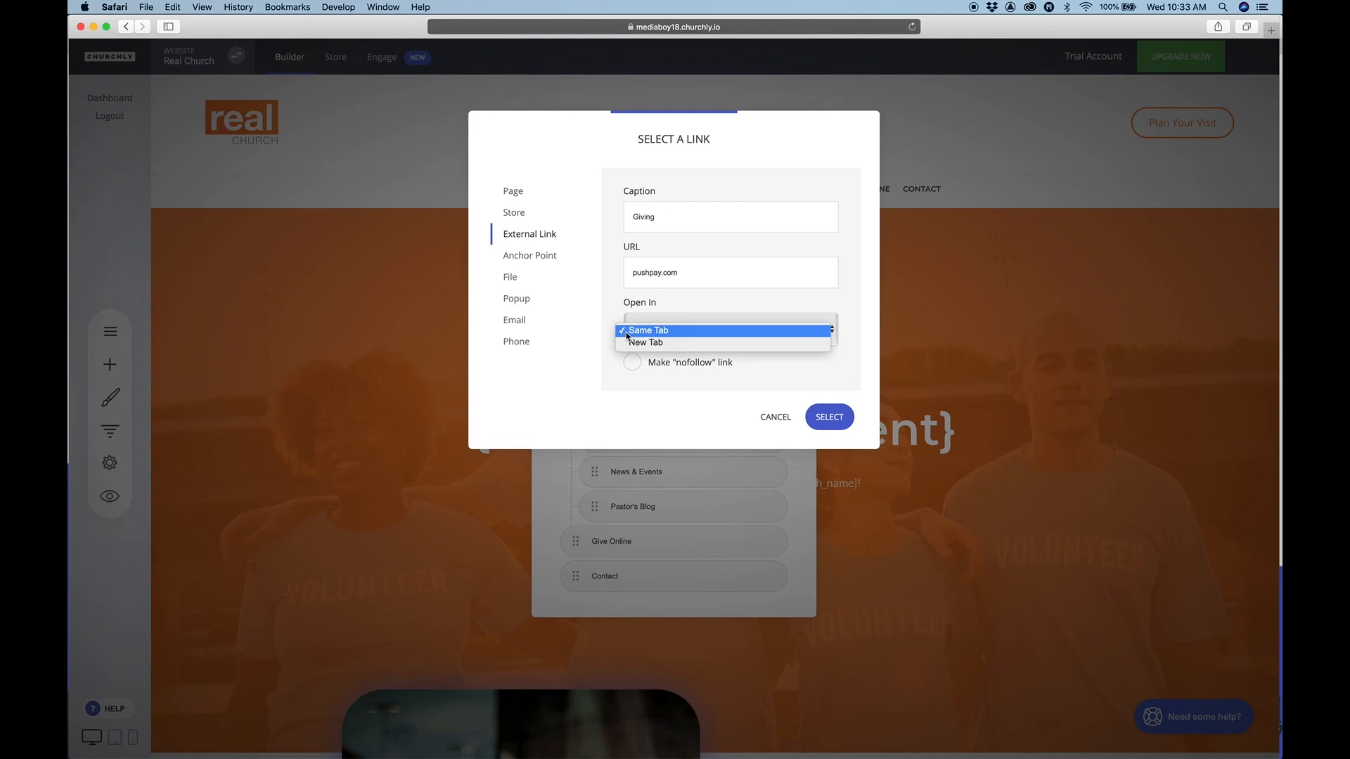
pyautogui.click(666, 342)
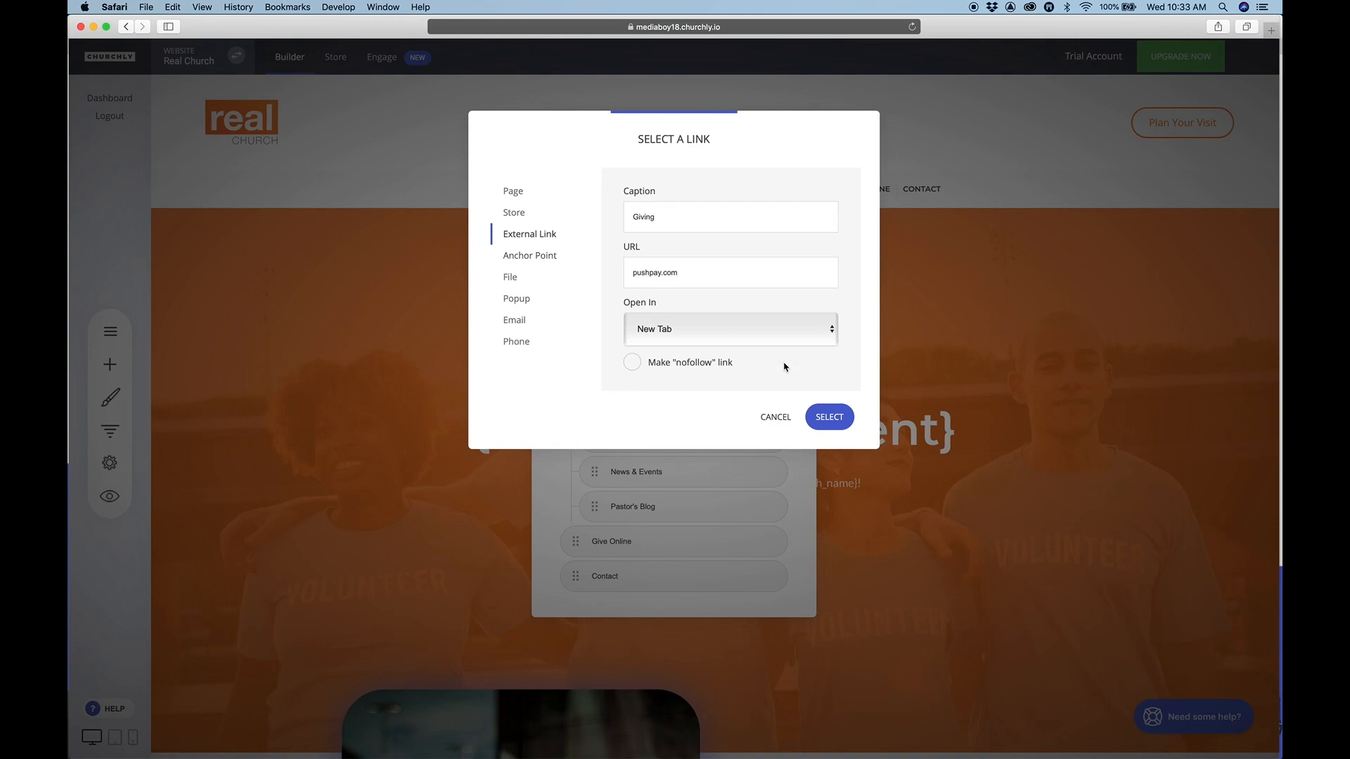
# - Examine the File, Popup, Email and Phone link options for the new menu item, ending on the Page link type
pyautogui.click(516, 204)
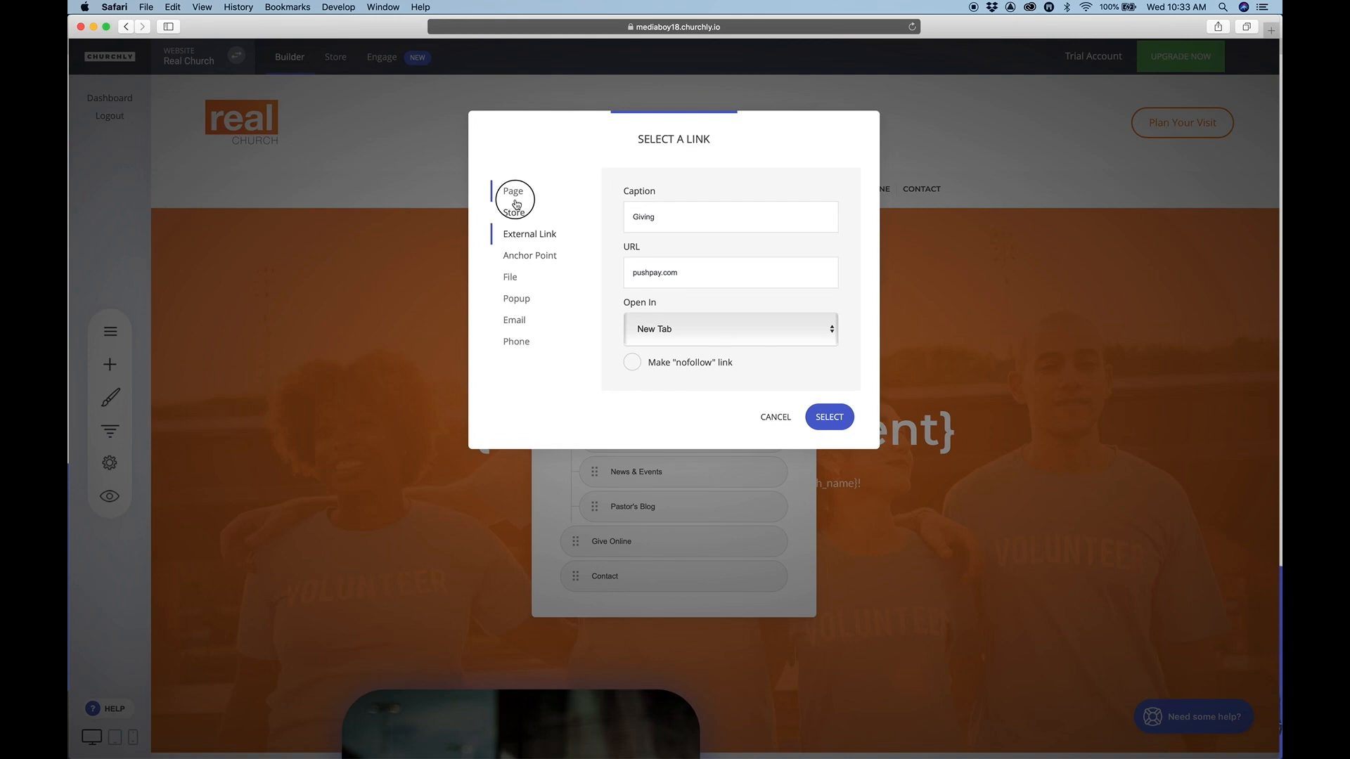
pyautogui.click(517, 281)
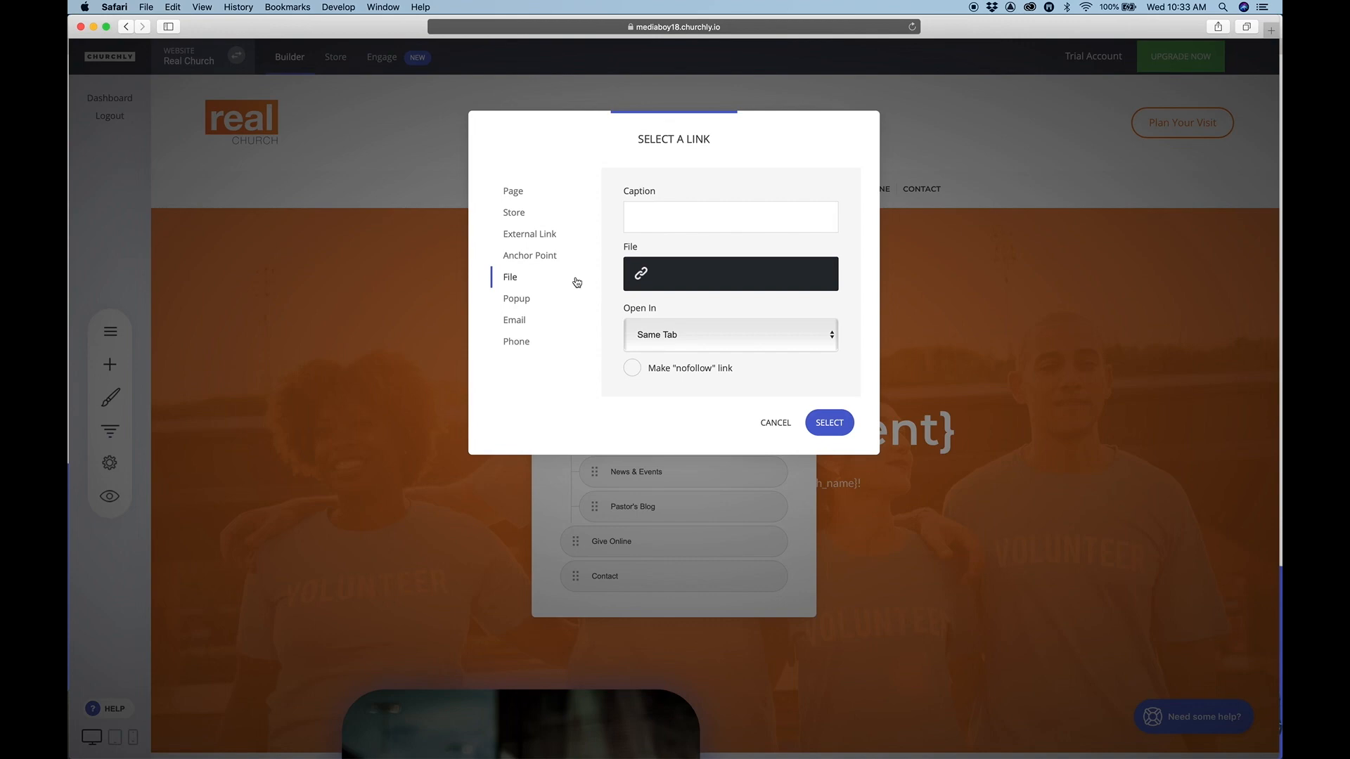
pyautogui.click(517, 300)
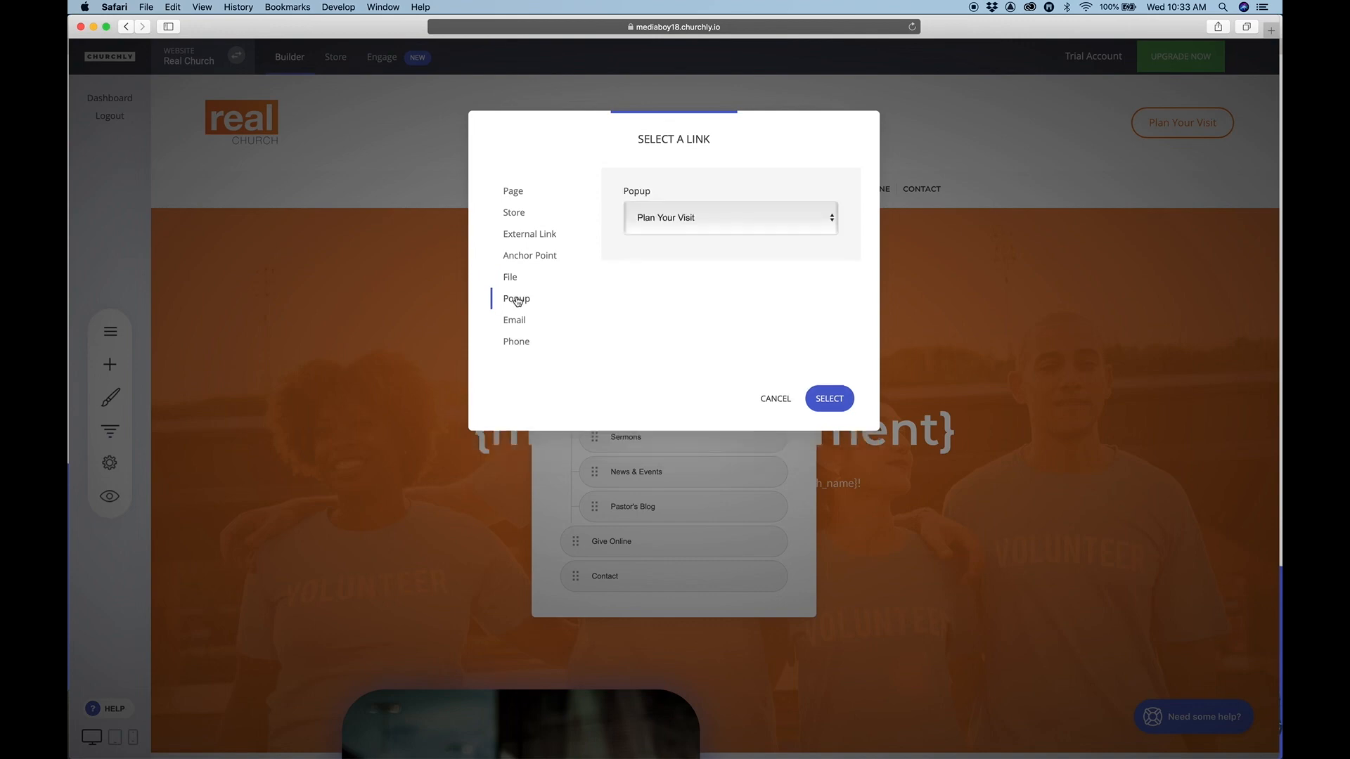
pyautogui.click(680, 214)
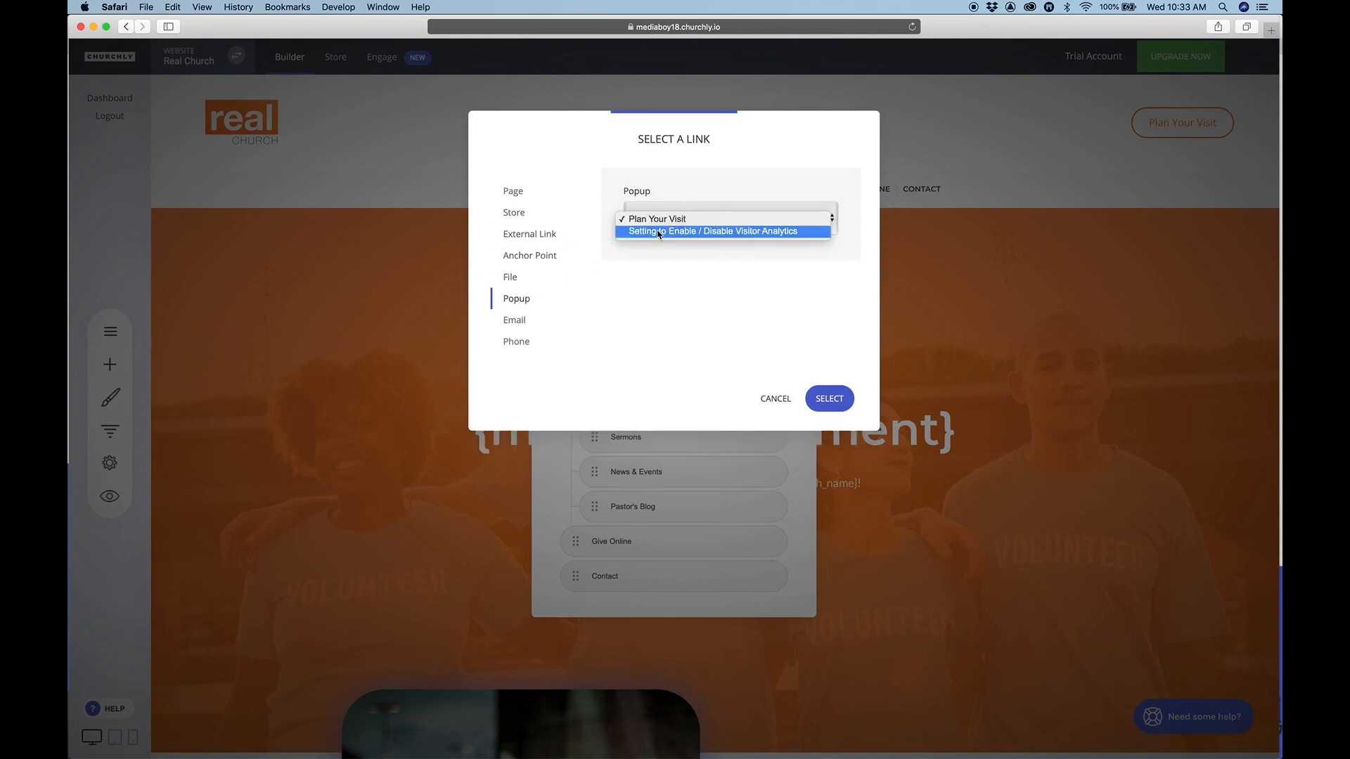
pyautogui.click(658, 284)
pyautogui.click(515, 322)
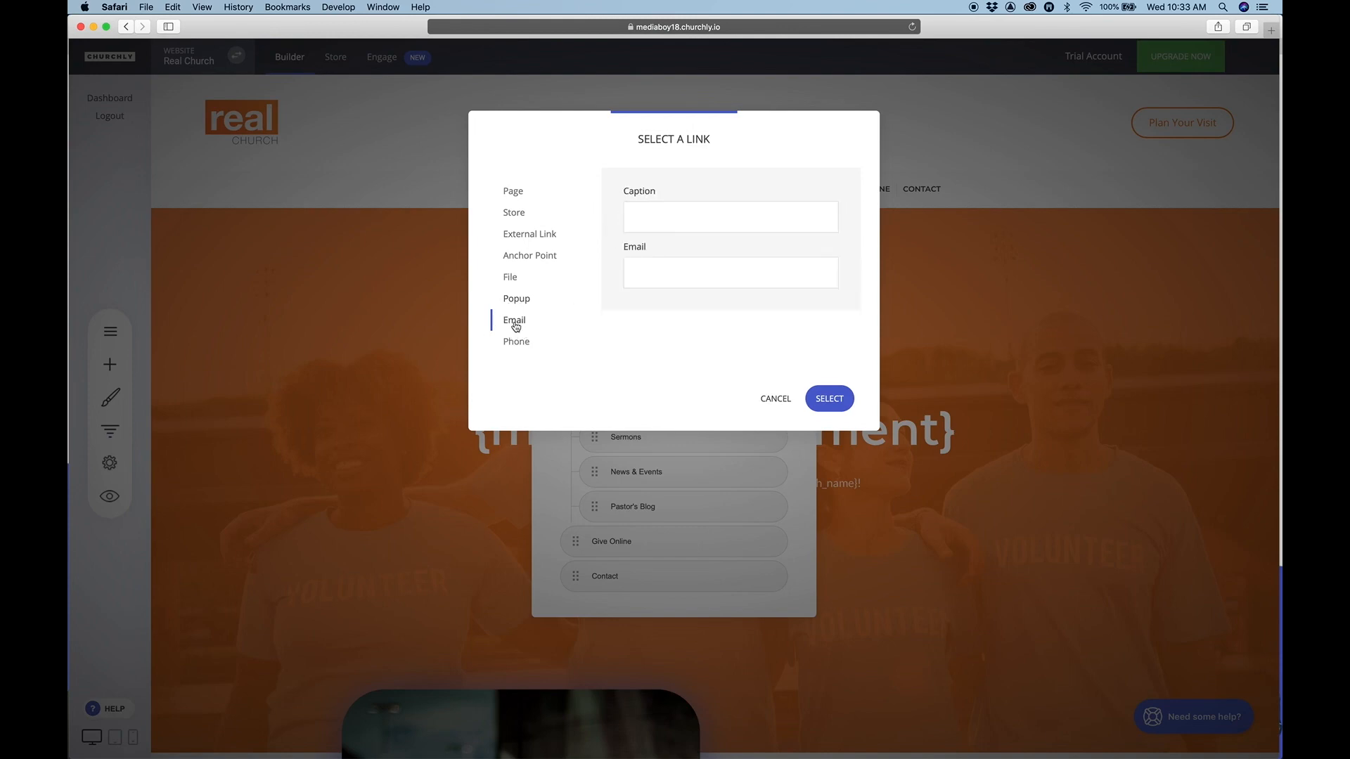
pyautogui.click(515, 342)
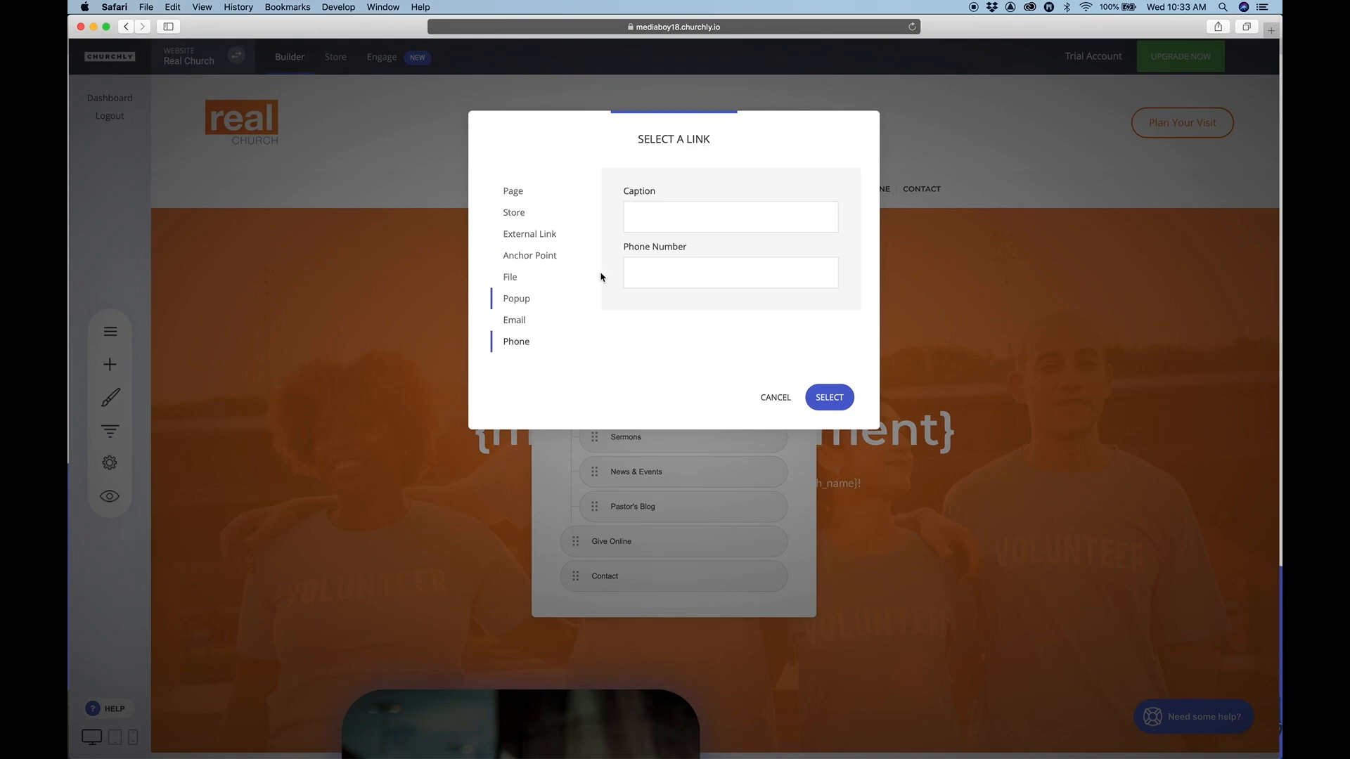
pyautogui.click(515, 190)
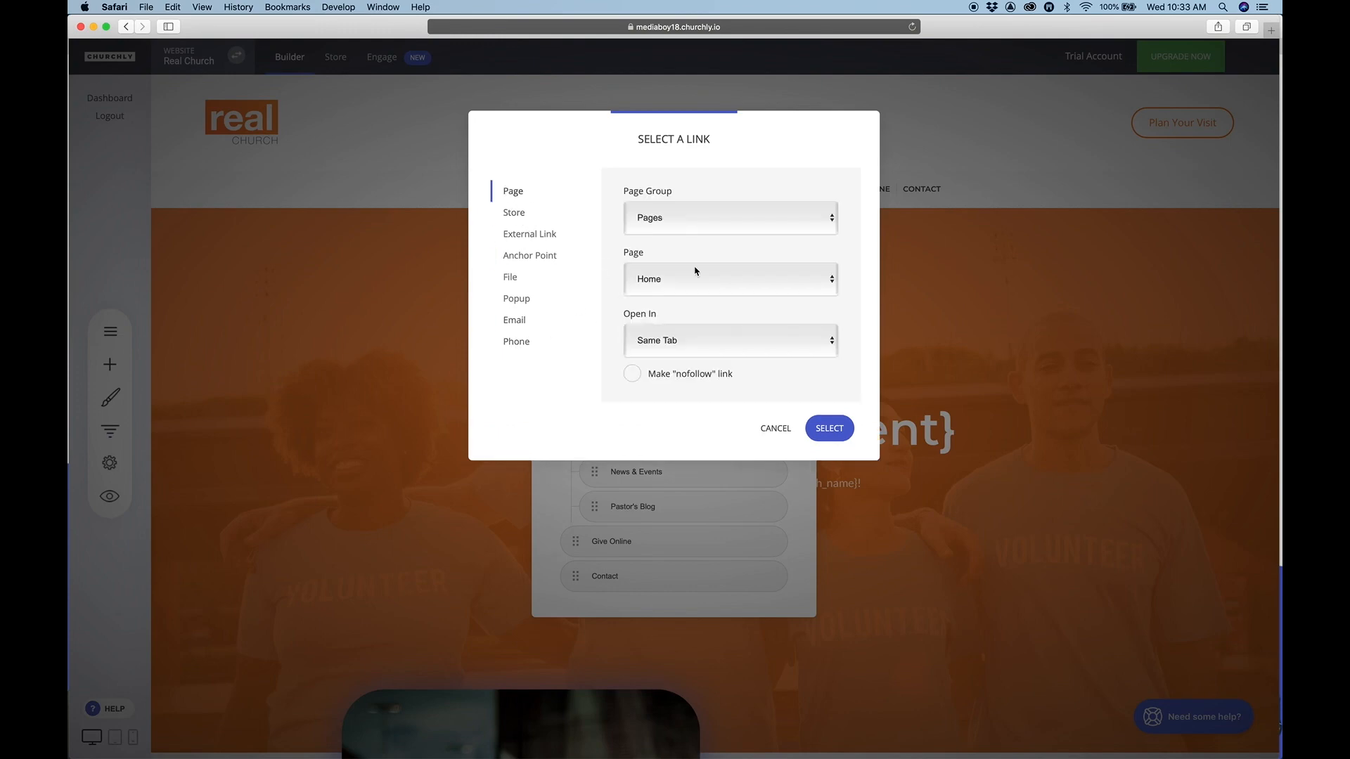
# - Add a menu item linking to the Home page, opening in the same tab, and close the menu editor
pyautogui.click(827, 430)
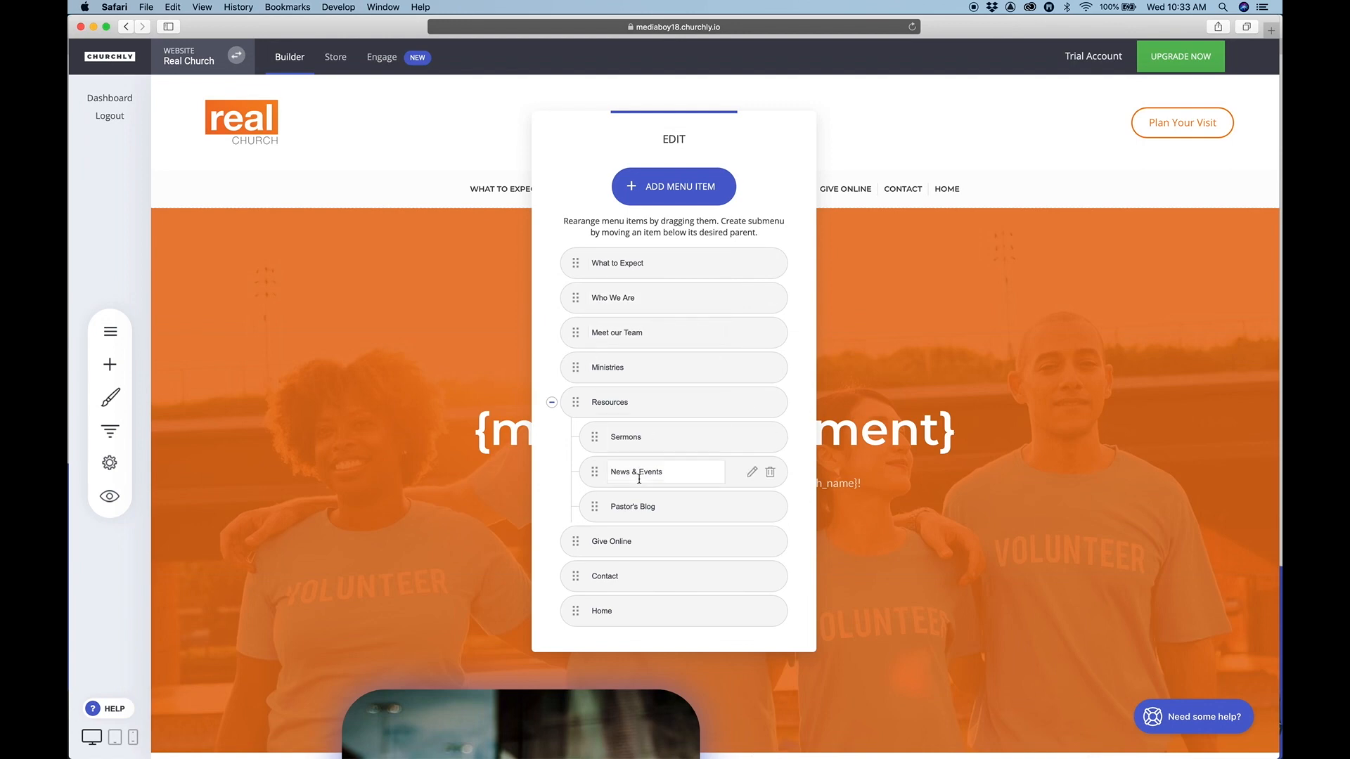
pyautogui.click(926, 297)
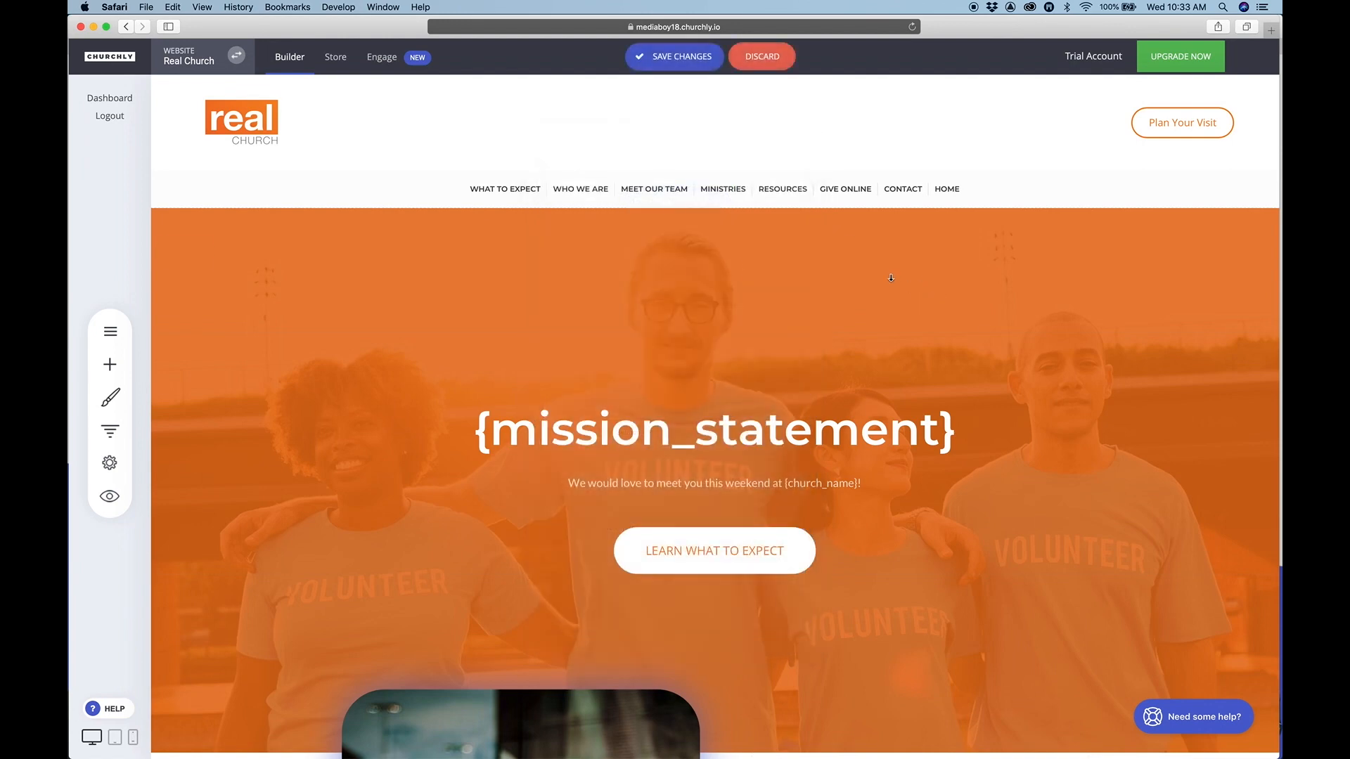
# - Start adding a new page to the website, showing the page template gallery
pyautogui.click(110, 331)
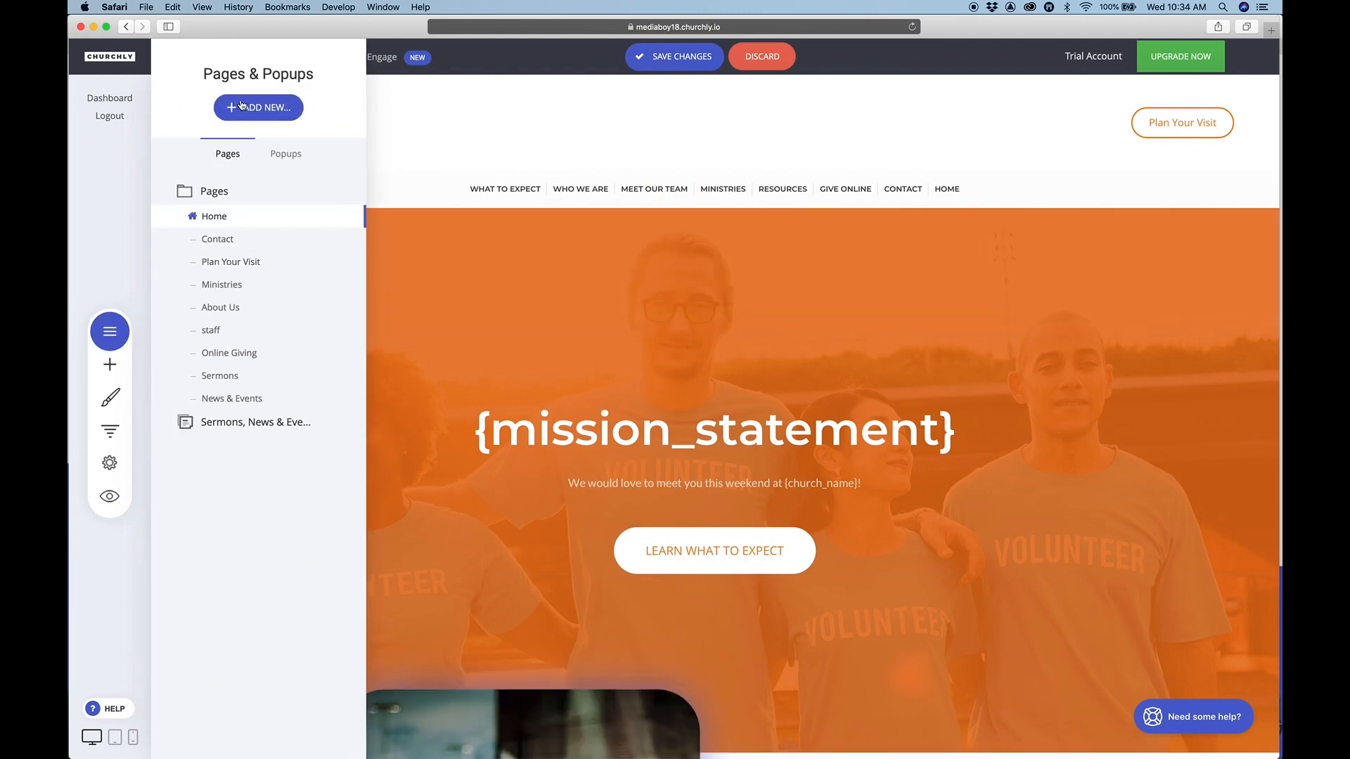
pyautogui.click(260, 109)
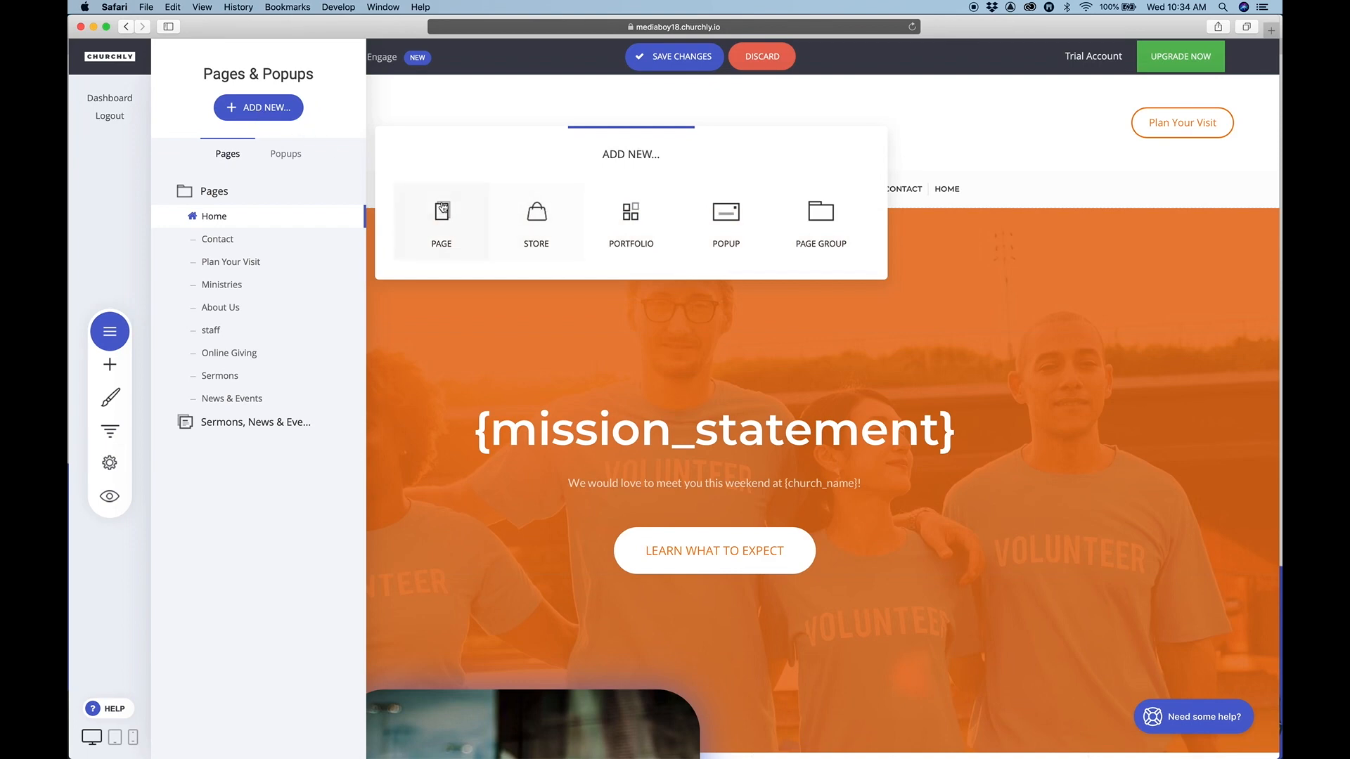
pyautogui.click(441, 217)
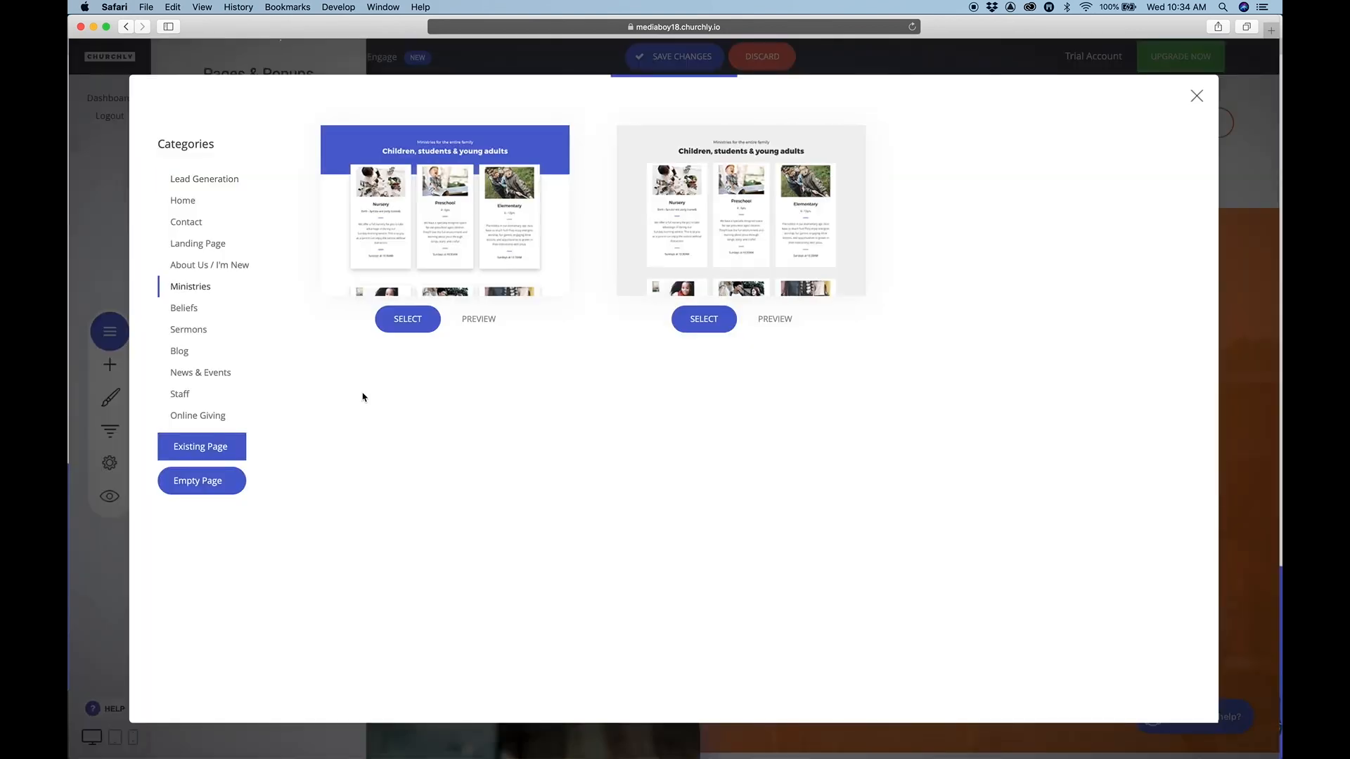
# - Browse the page templates across categories such as Beliefs, Sermons, Blog, News & Events, Staff, Online Giving, About Us, Ministries, Landing Page and Contact
pyautogui.click(179, 311)
pyautogui.click(184, 331)
pyautogui.click(180, 353)
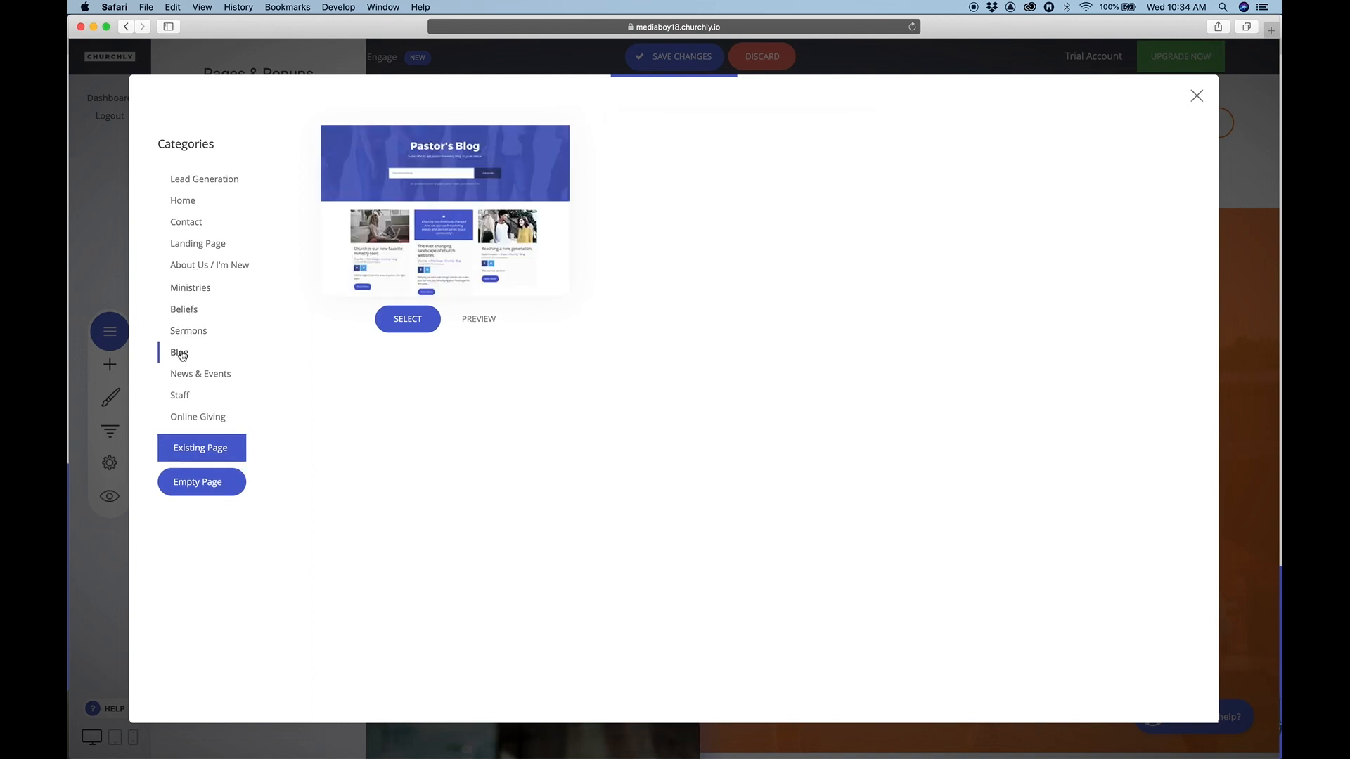
pyautogui.click(201, 375)
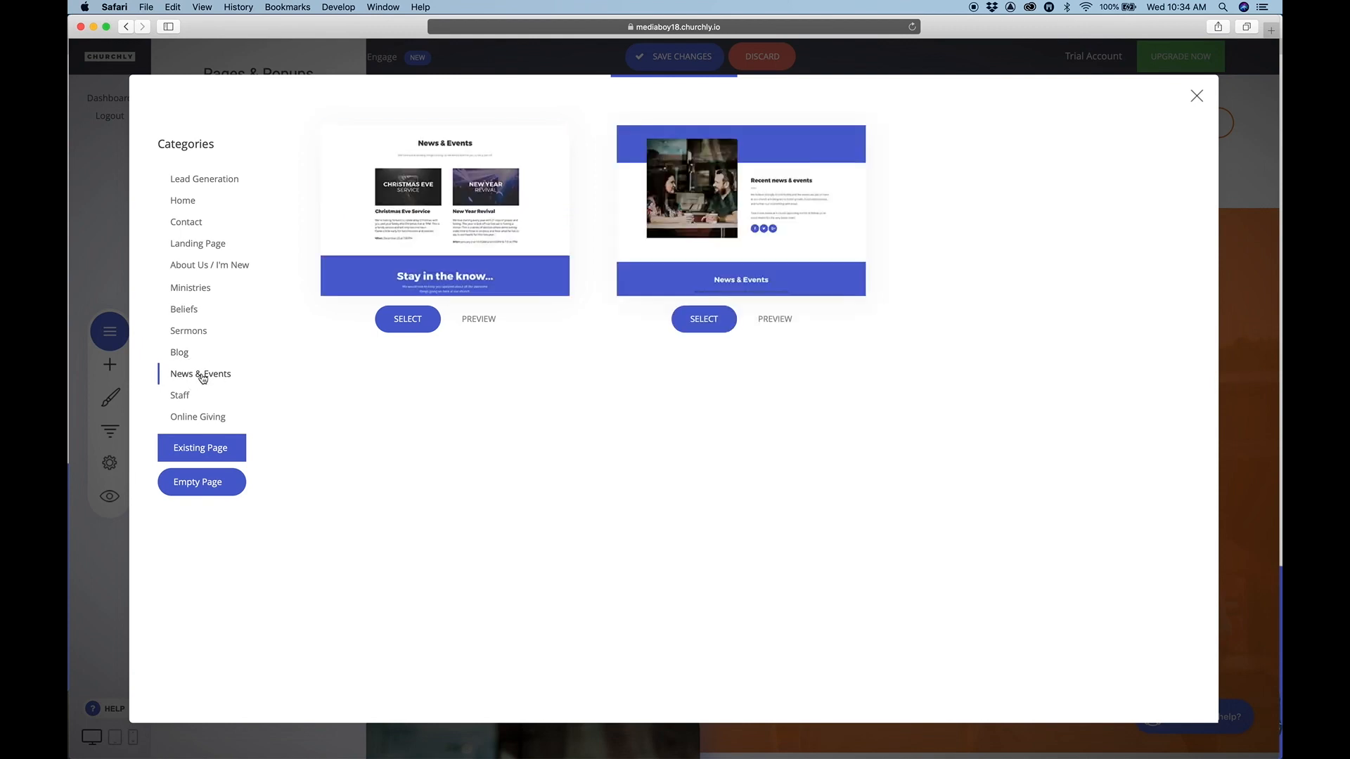
pyautogui.click(180, 397)
pyautogui.click(200, 418)
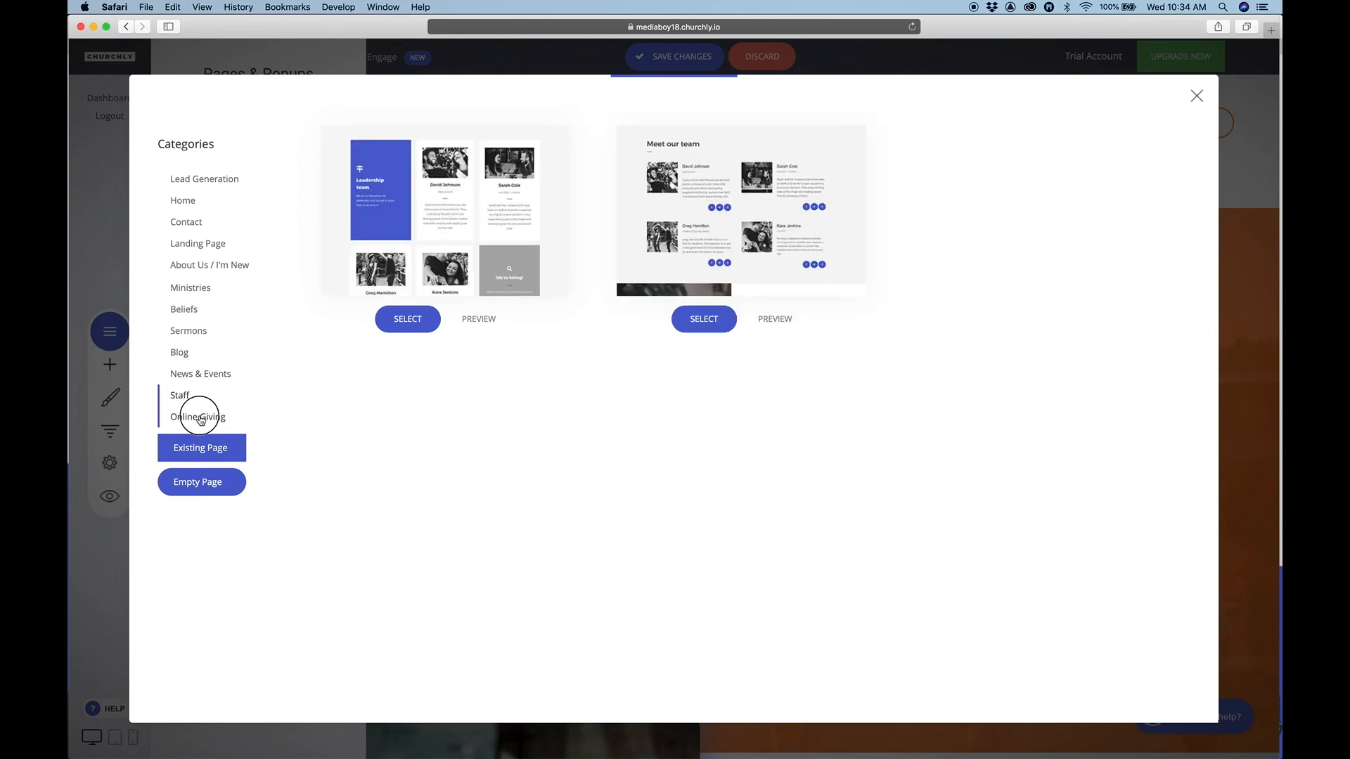
pyautogui.click(180, 351)
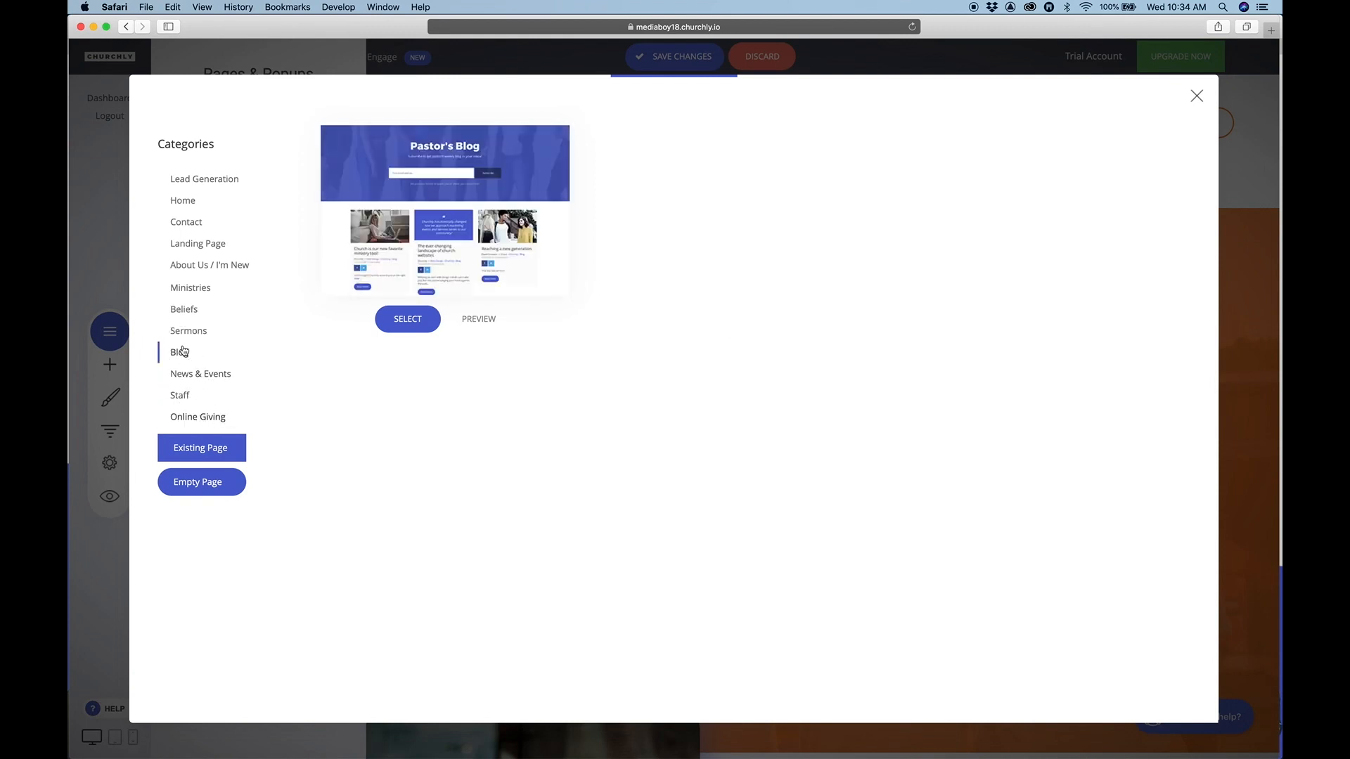
pyautogui.click(210, 265)
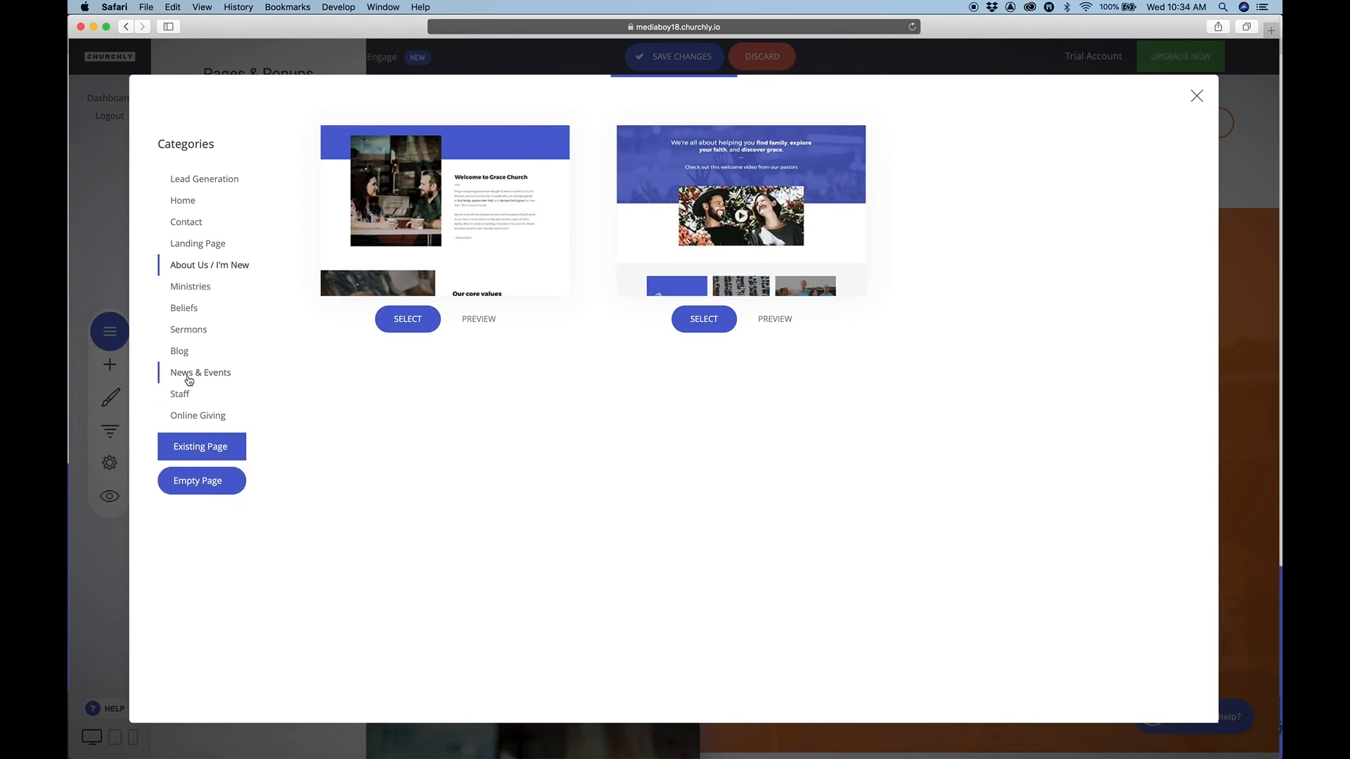
pyautogui.click(190, 288)
pyautogui.click(201, 267)
pyautogui.click(197, 245)
pyautogui.click(199, 222)
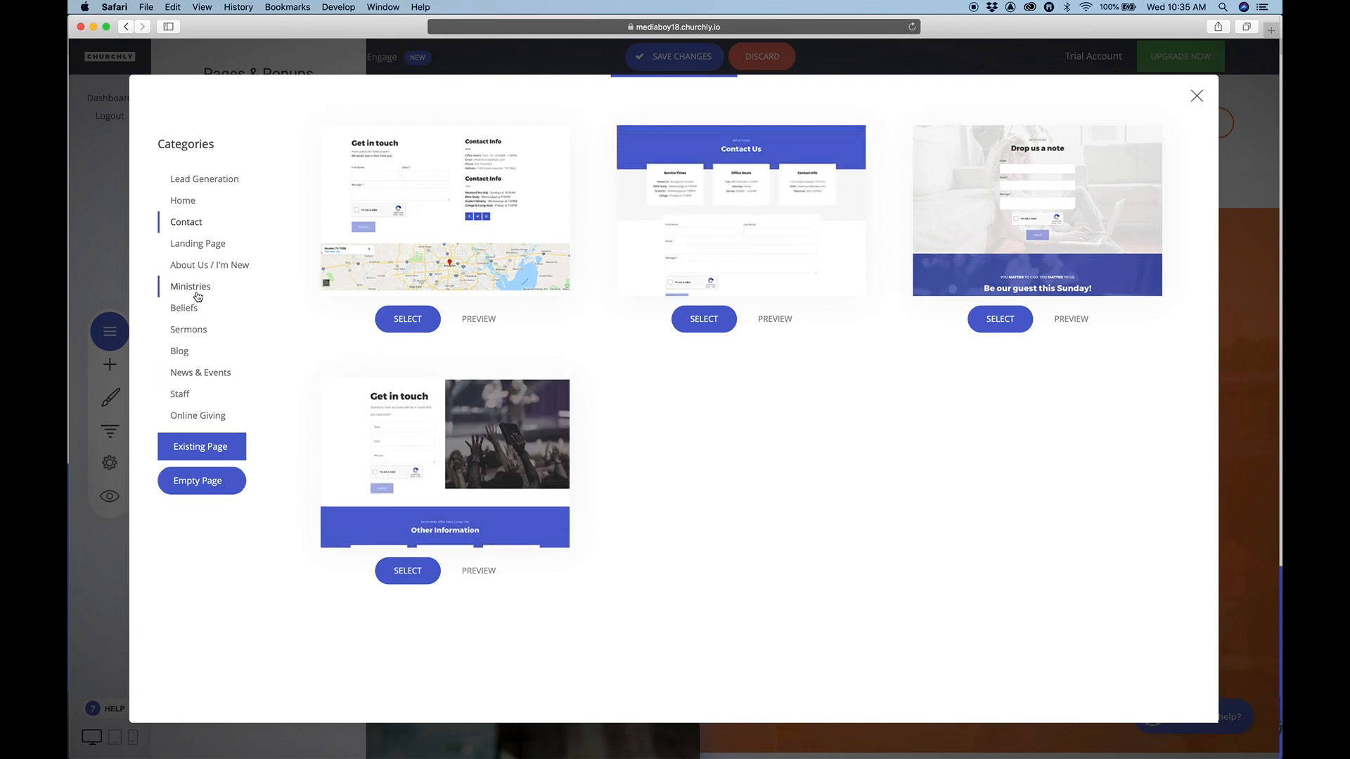
# - Pick the Welcome to Grace Church template from the About Us / I'm New category and name the page New About Us
pyautogui.click(232, 265)
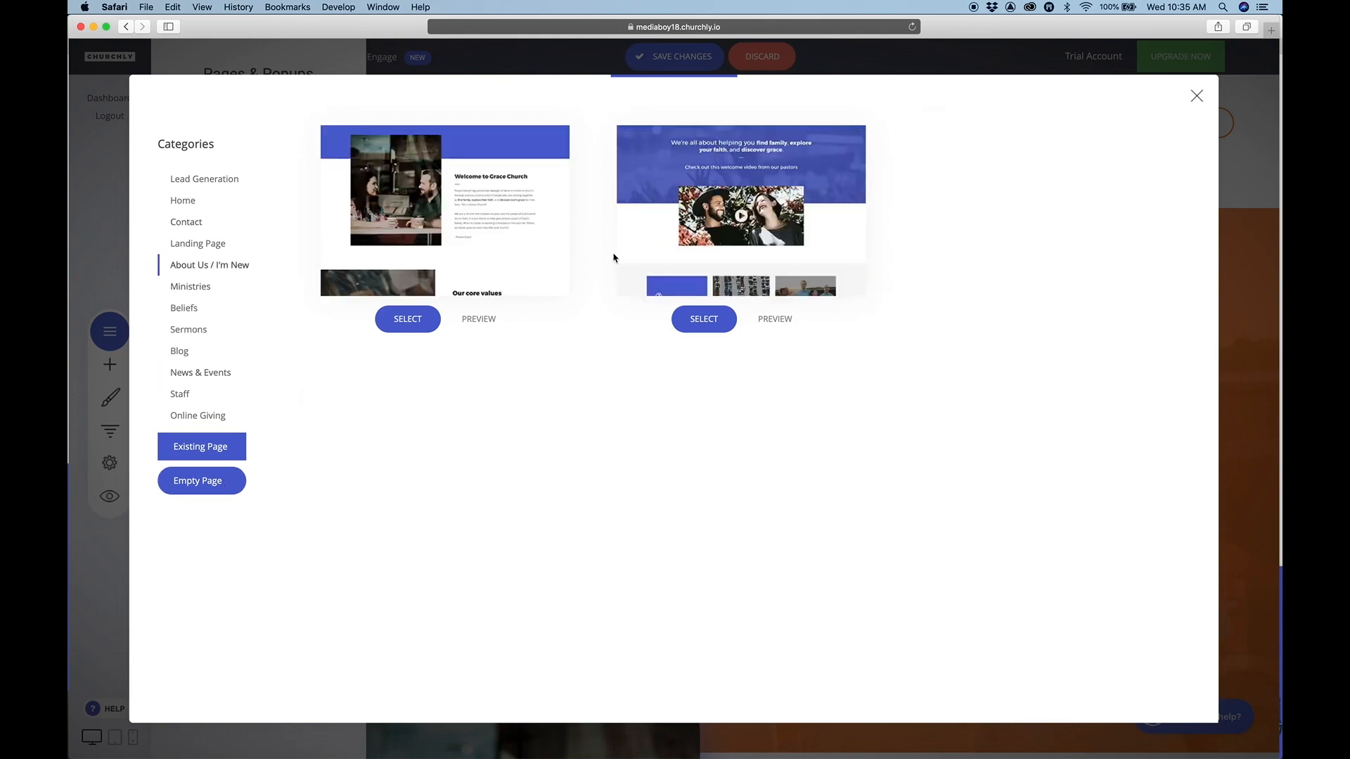
pyautogui.click(412, 322)
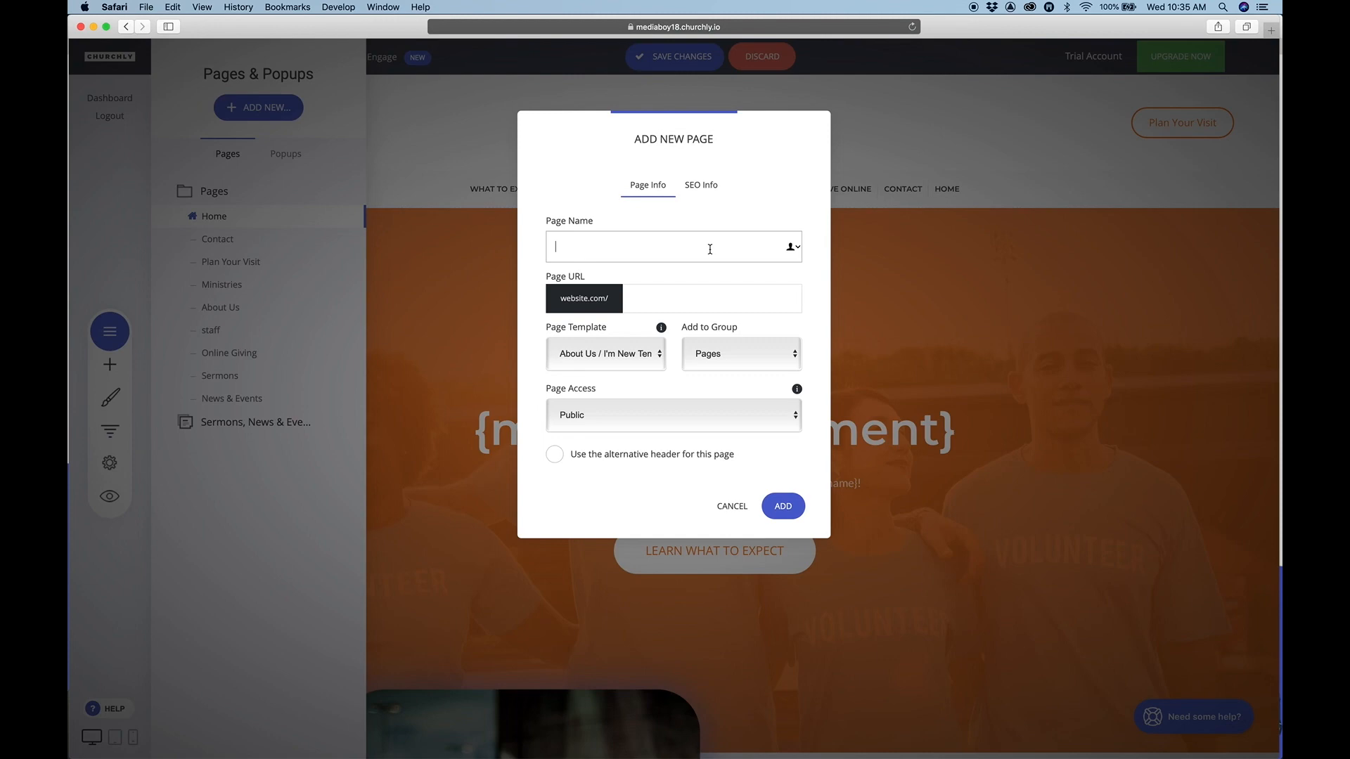
pyautogui.write('New About US')
# - Give the page the SEO title "Learn More About Real Church" and meta description "Description goes here.", and add it to the site
pyautogui.click(701, 186)
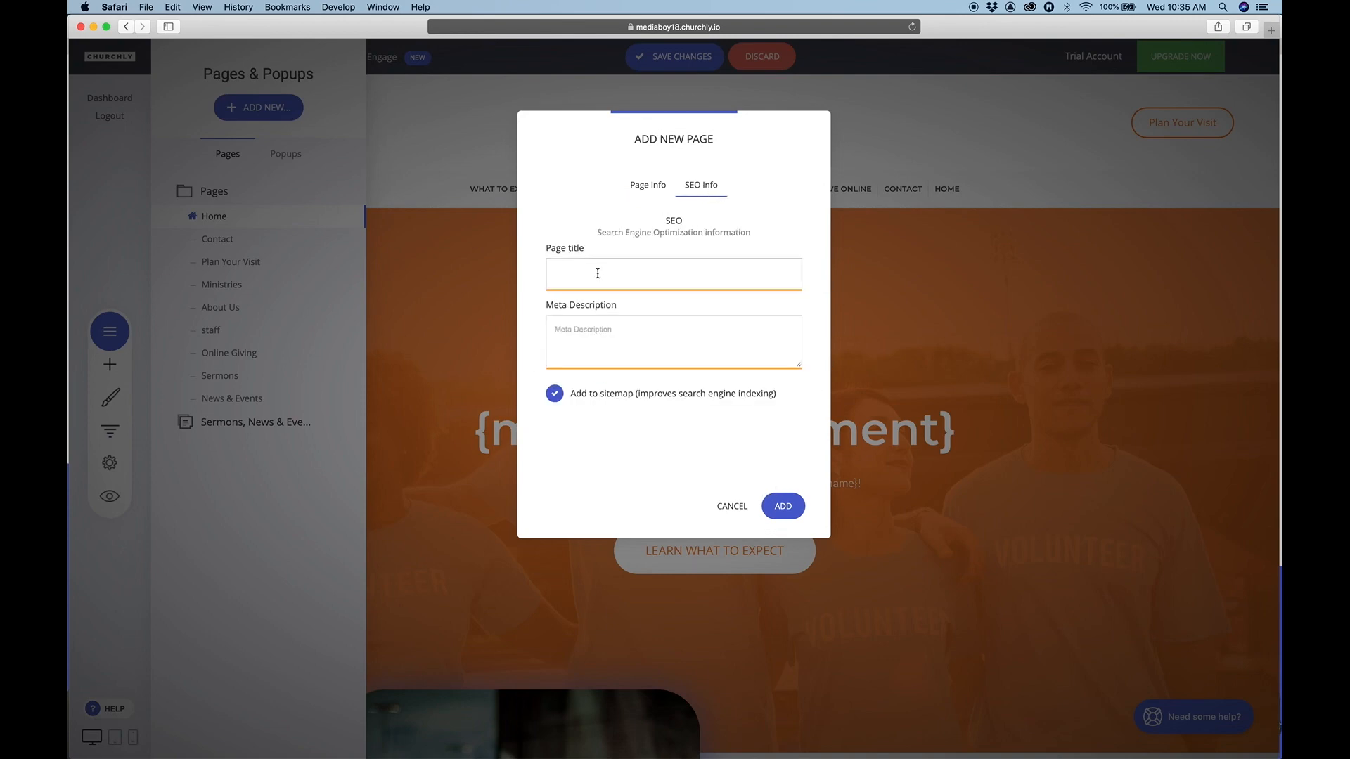
pyautogui.write('ABout Real Church')
pyautogui.press('Tab')
pyautogui.click(555, 273)
pyautogui.write('Learn More')
pyautogui.click(574, 335)
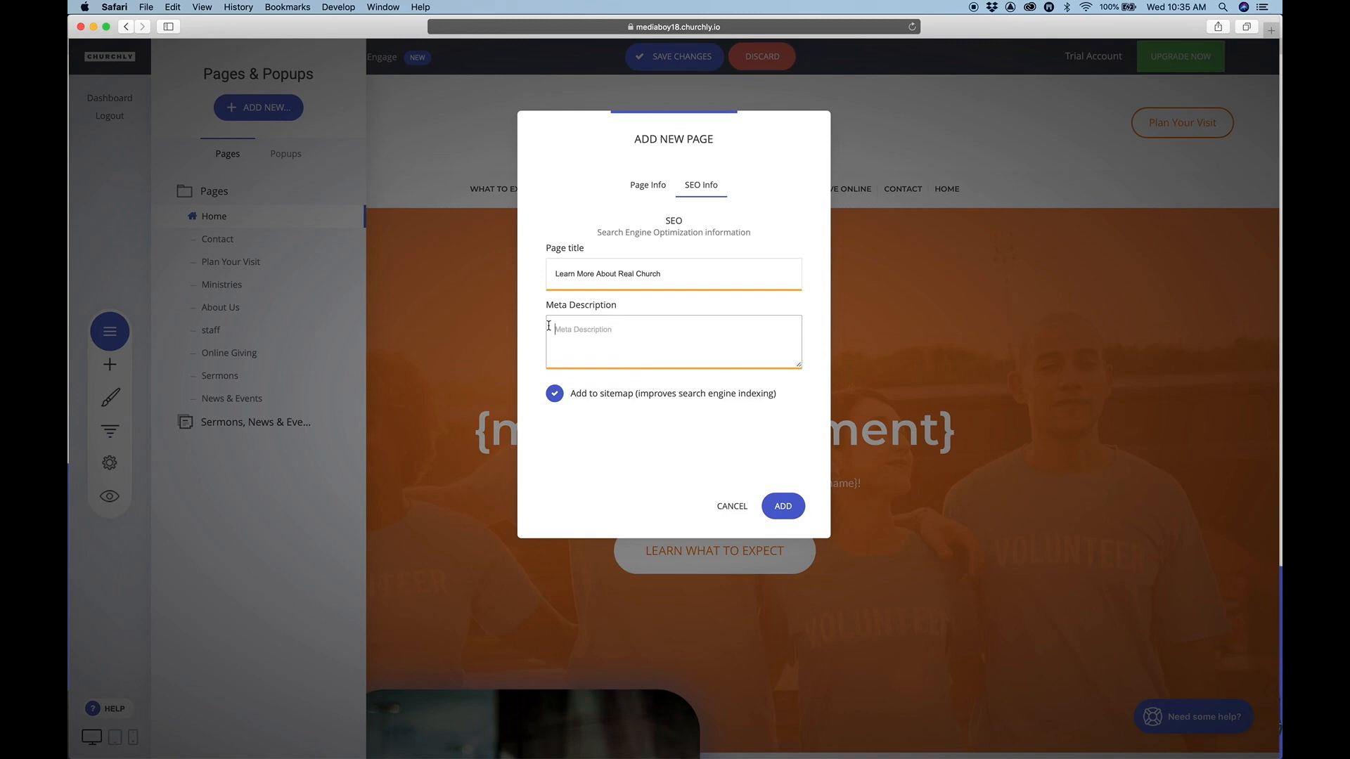
pyautogui.write('Description goes here.')
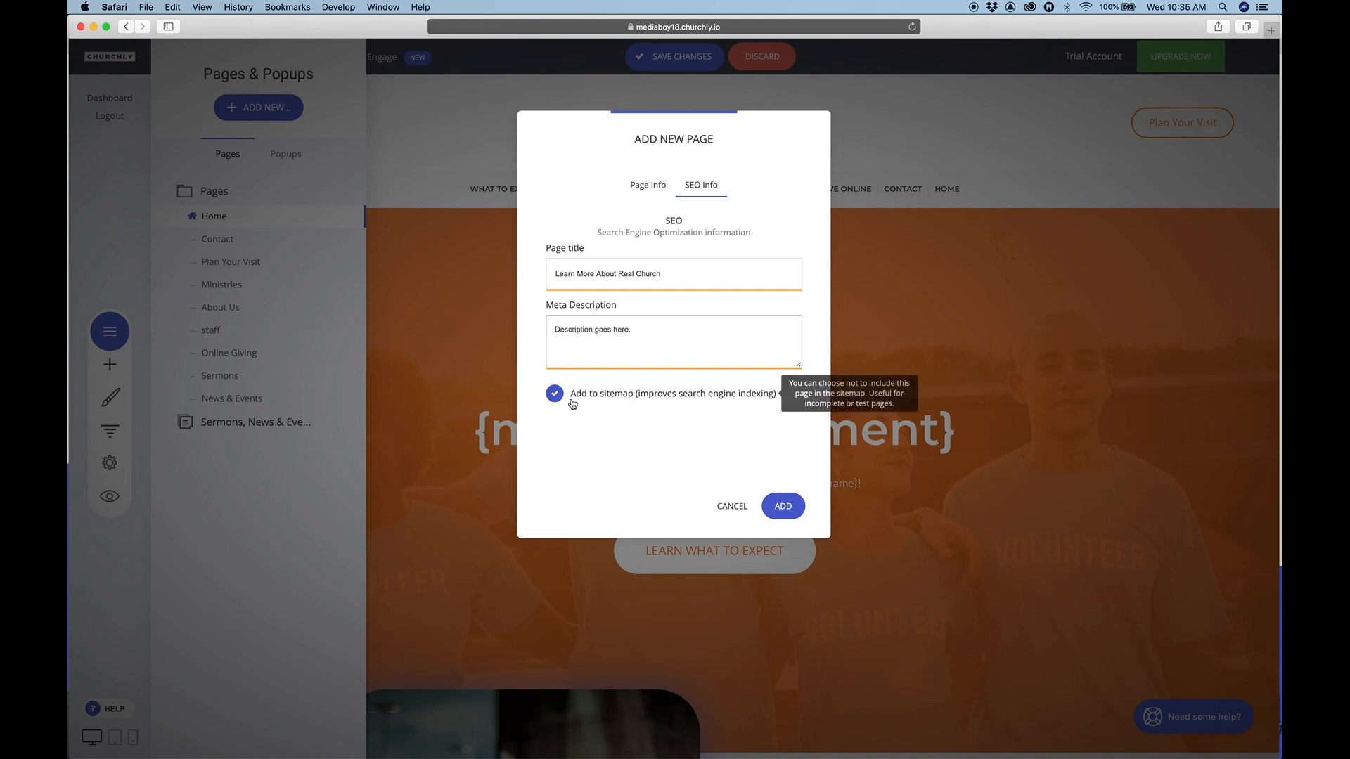
pyautogui.click(782, 503)
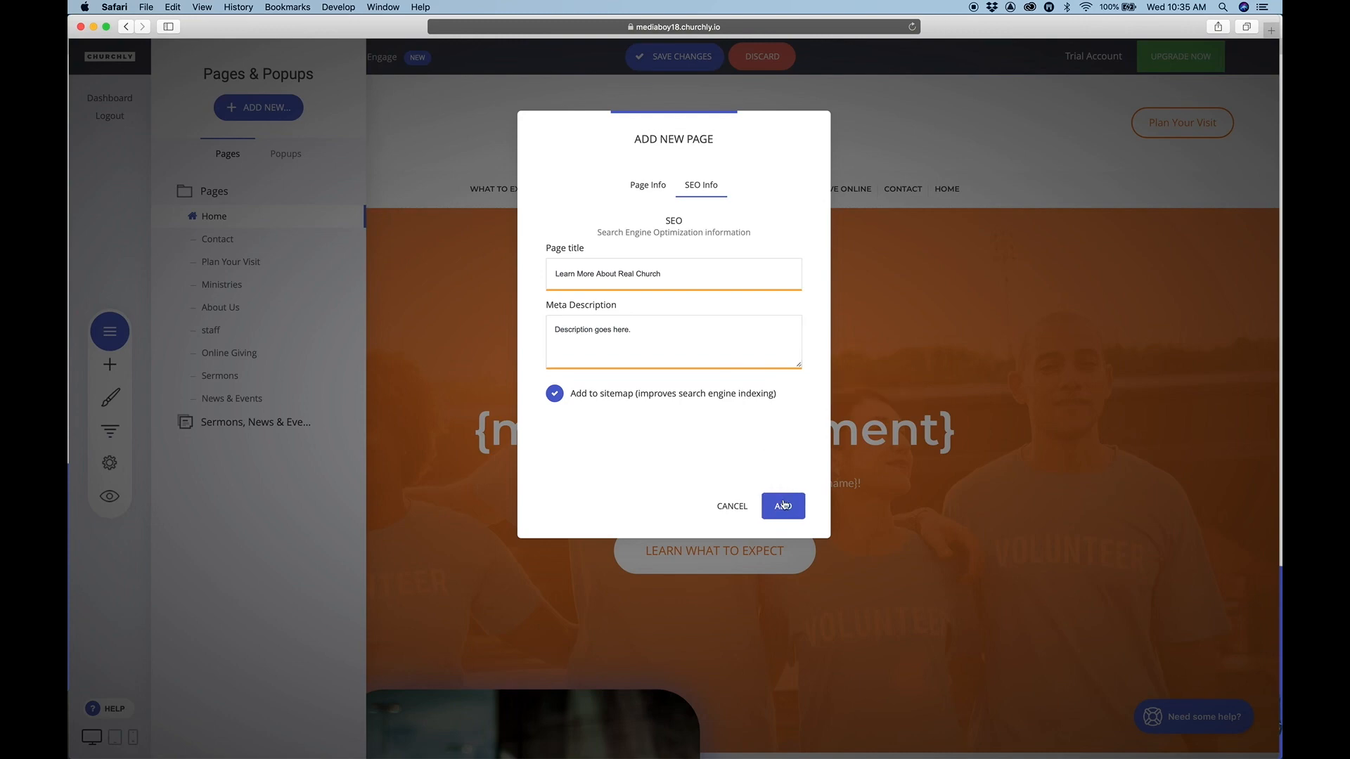
pyautogui.click(629, 358)
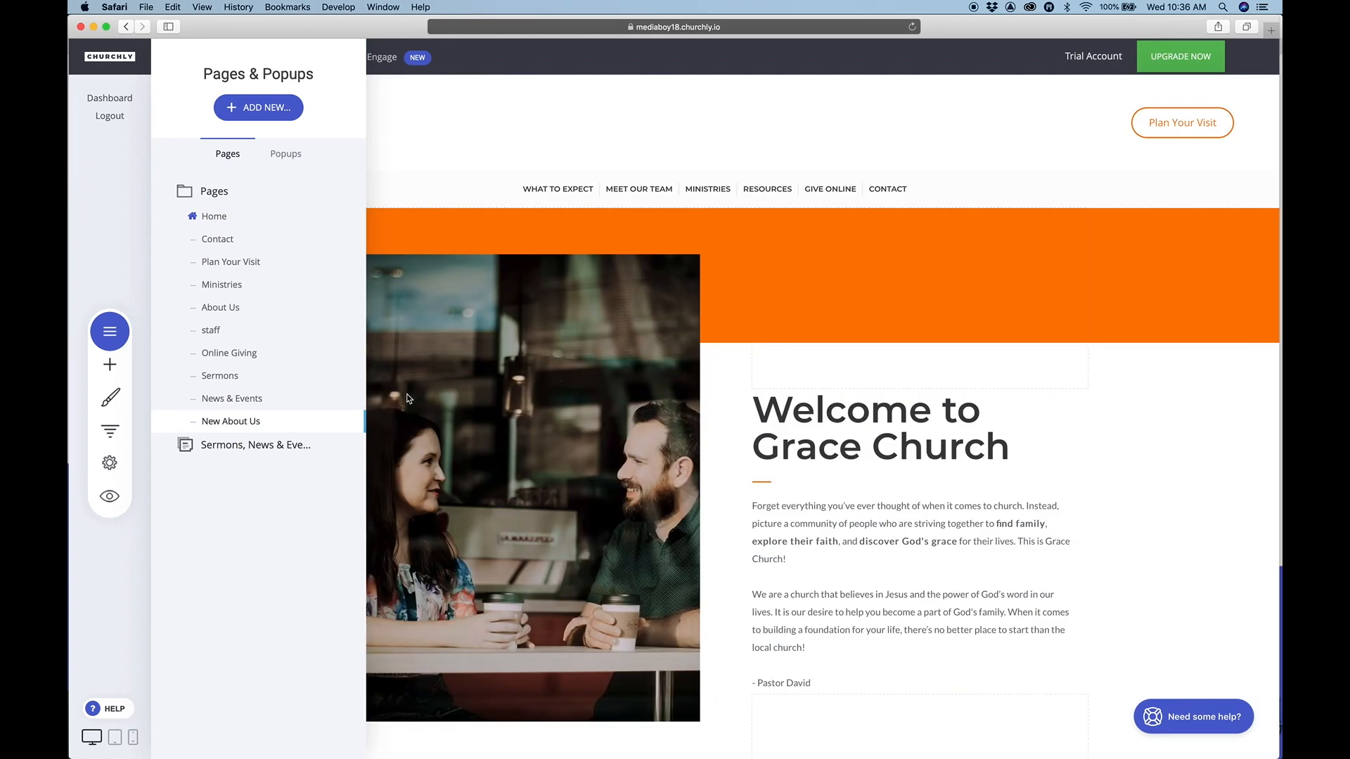
# - Review the content blocks of the New About Us page from its welcome section down to the footer
pyautogui.click(820, 581)
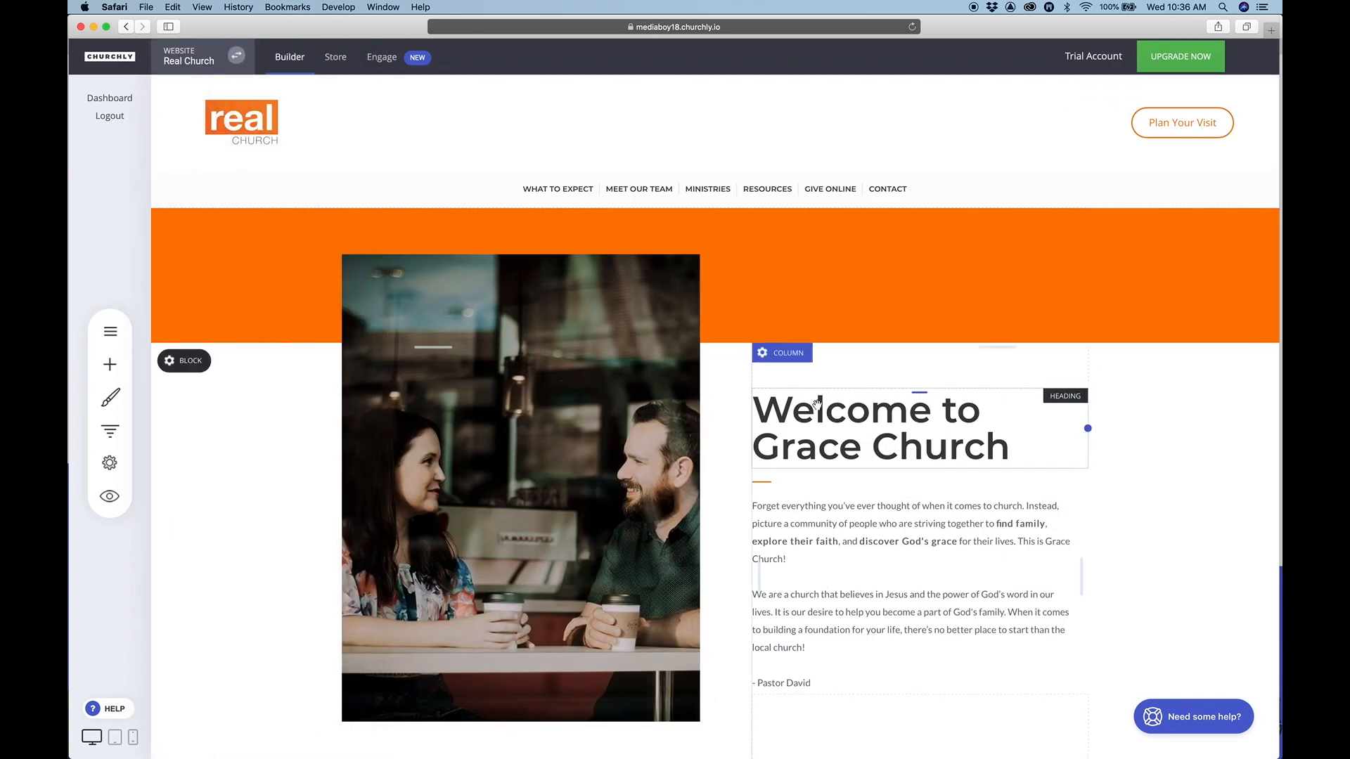
pyautogui.scroll(-1, 816, 405)
pyautogui.scroll(-5, 815, 403)
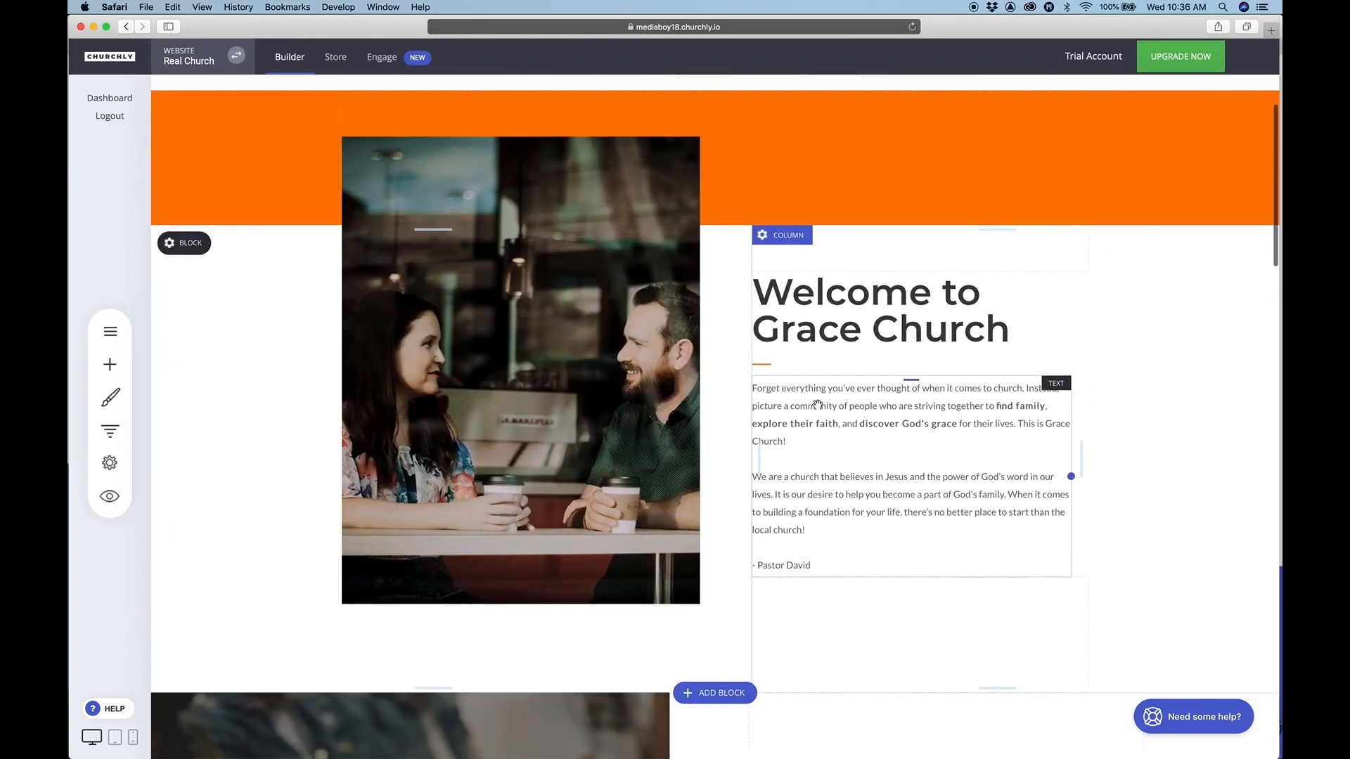
pyautogui.scroll(-1, 816, 404)
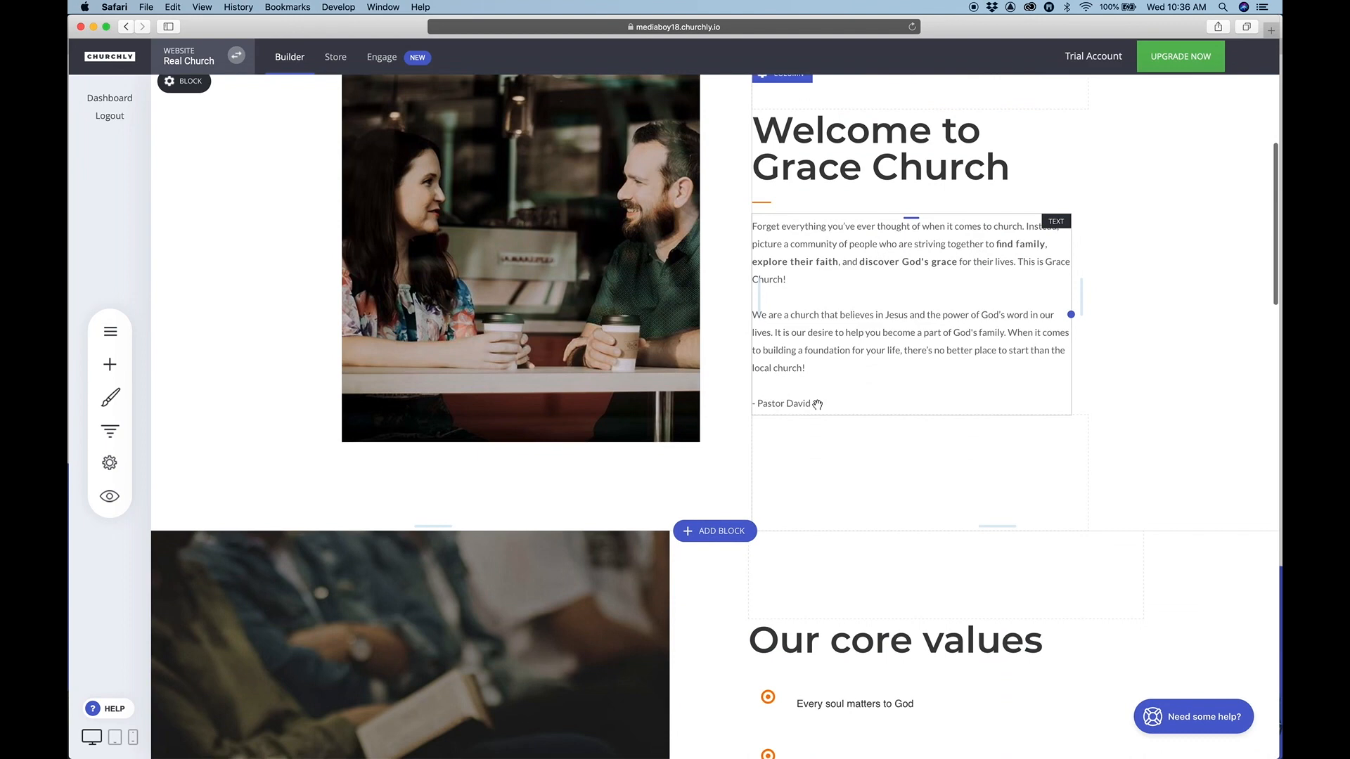
pyautogui.scroll(-8, 816, 404)
pyautogui.scroll(2, 817, 404)
pyautogui.scroll(-4, 632, 444)
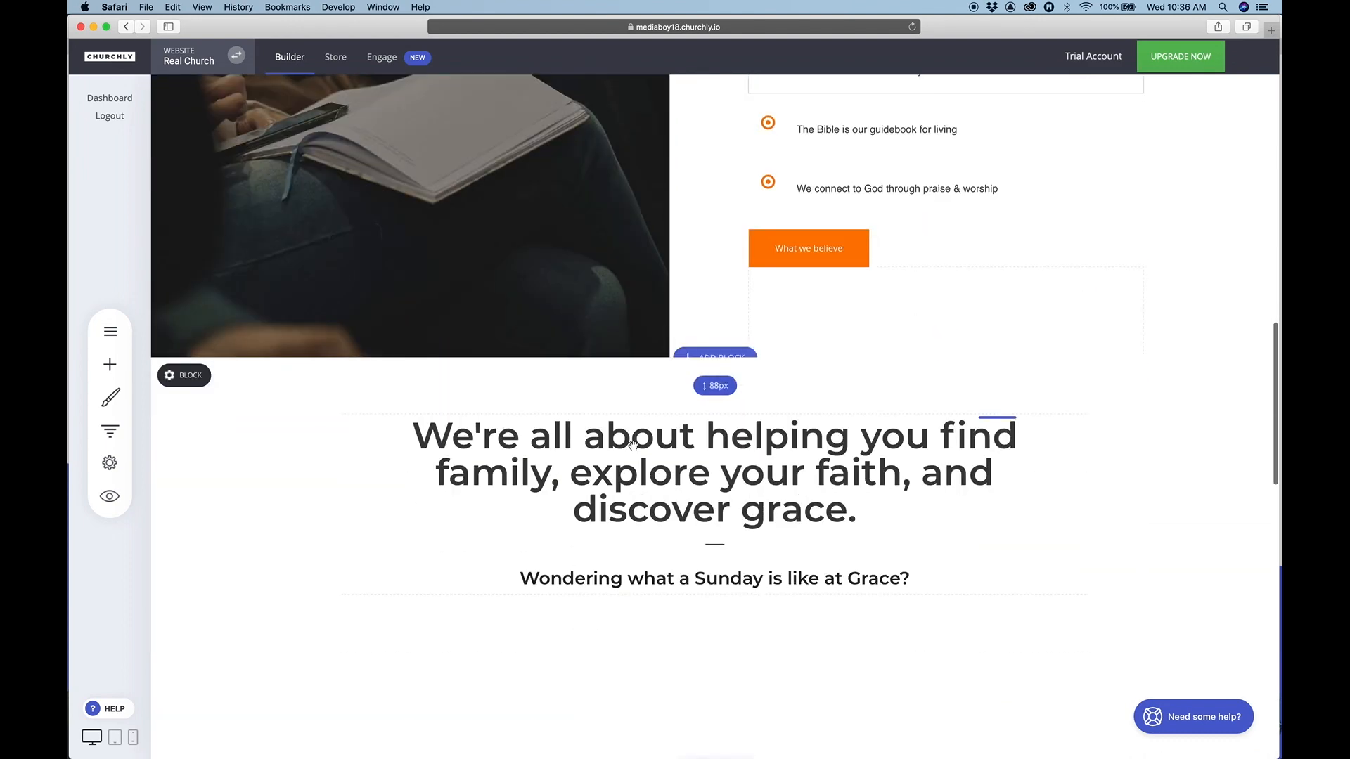
pyautogui.scroll(-10, 632, 500)
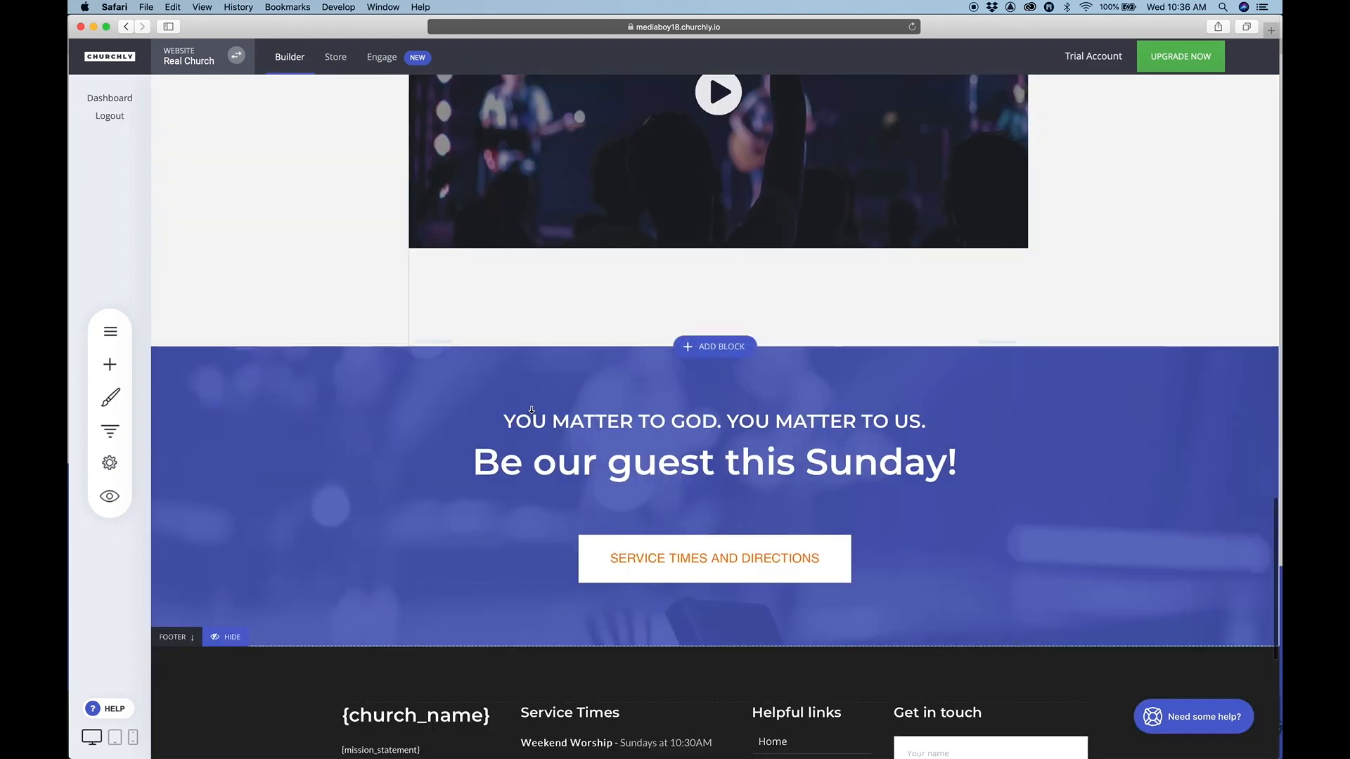
pyautogui.scroll(4, 608, 313)
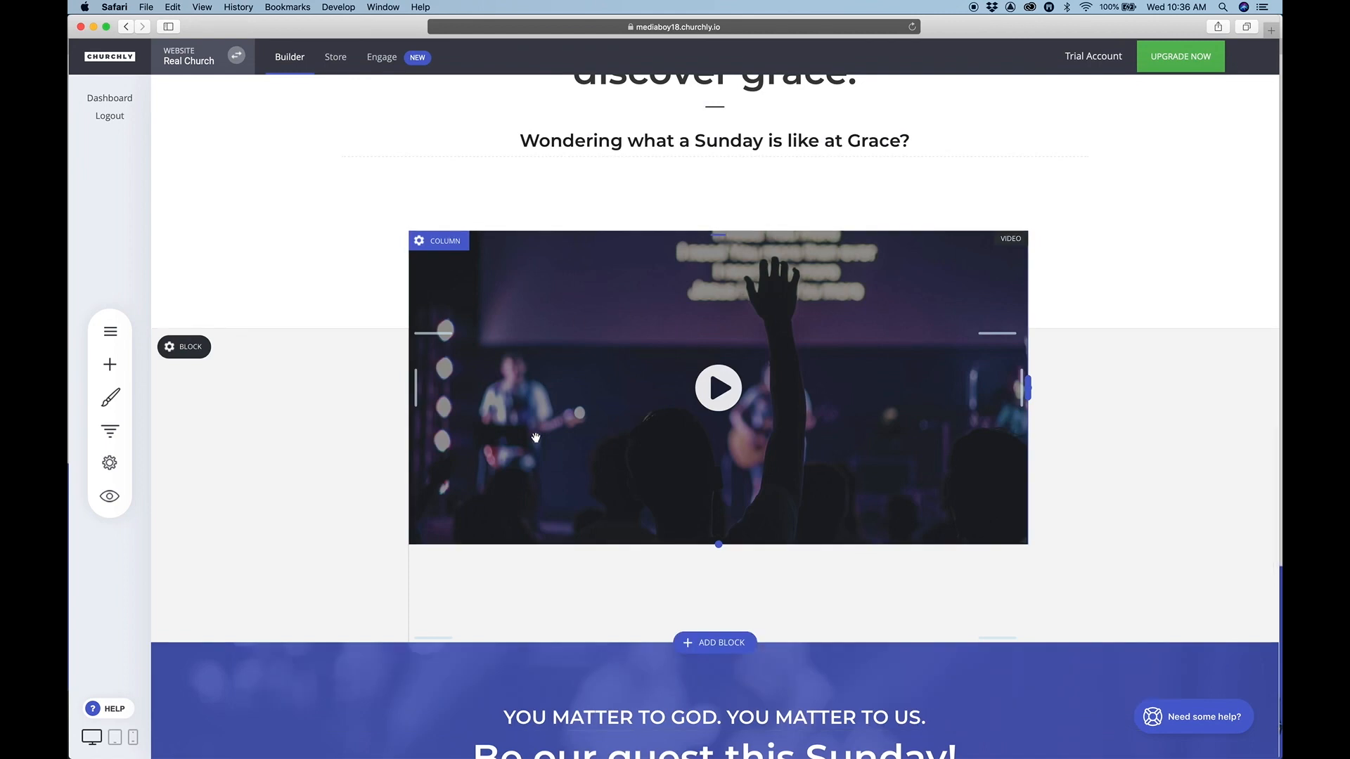
pyautogui.scroll(-1, 535, 437)
pyautogui.scroll(5, 536, 437)
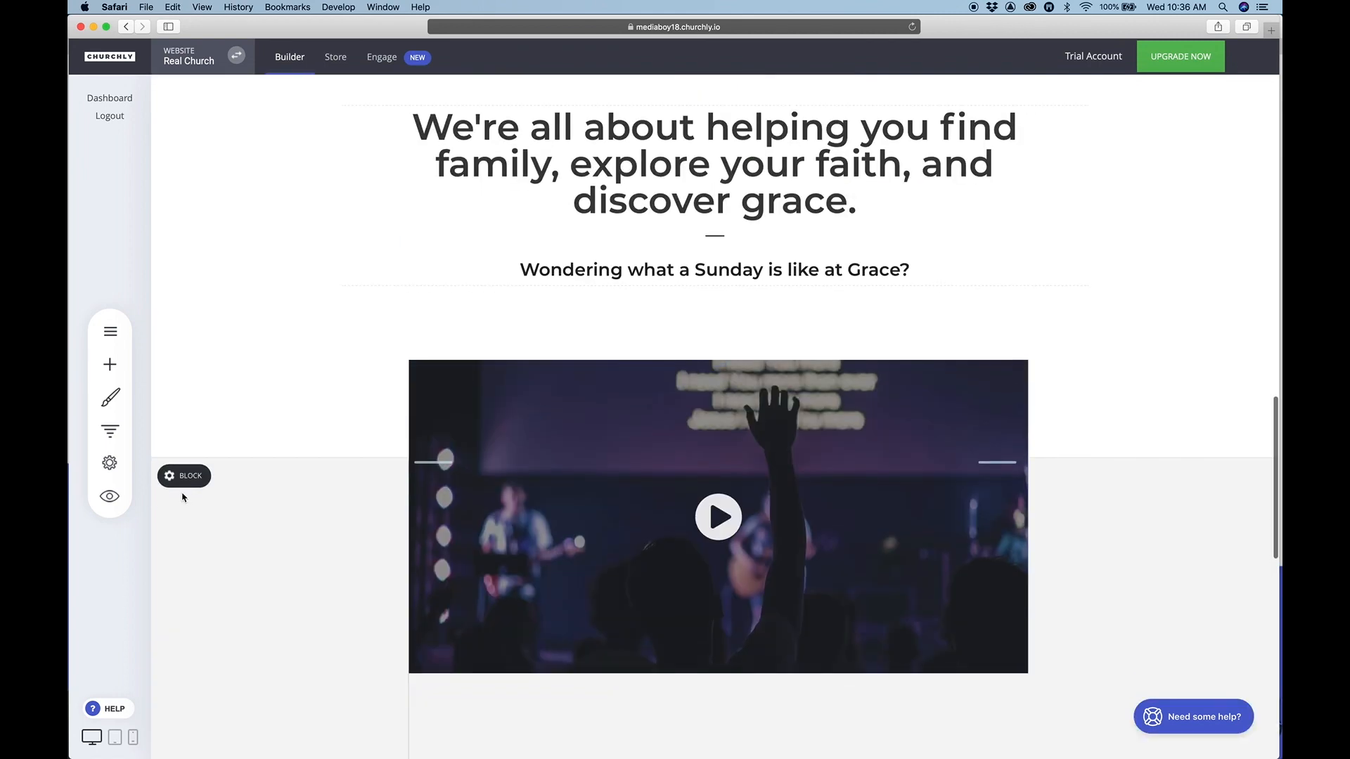
# - Delete the worship video block beneath the "Wondering what a Sunday is like at Grace?" text and confirm the deletion
pyautogui.moveTo(182, 480)
pyautogui.click(334, 479)
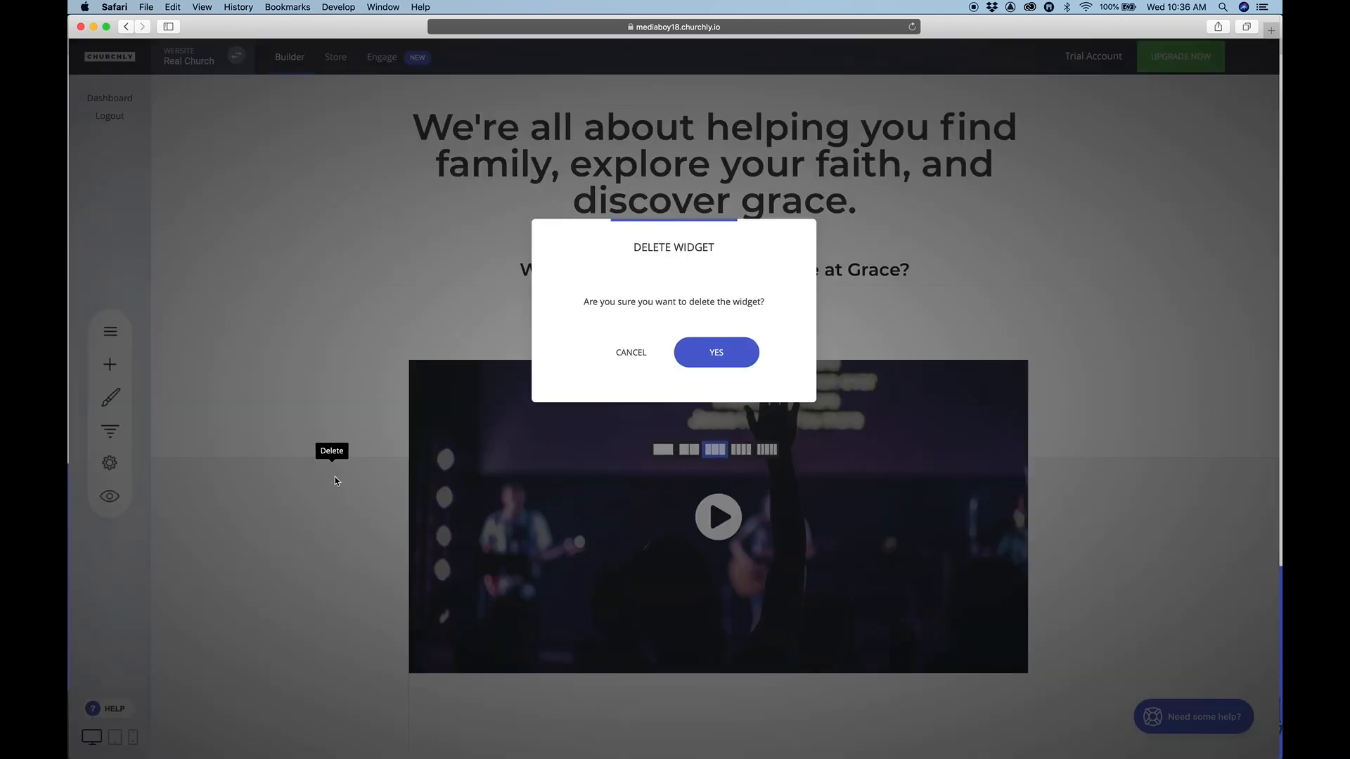
pyautogui.click(705, 360)
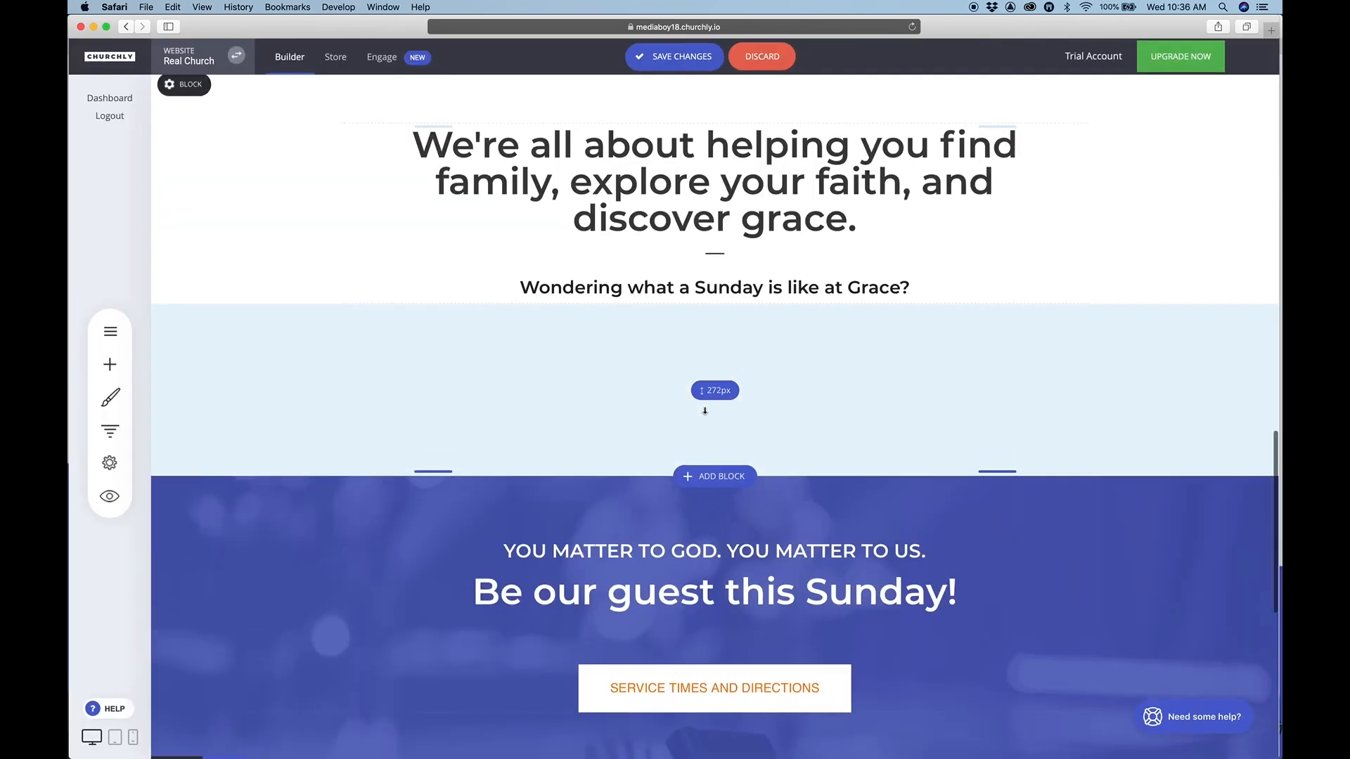
# - Increase the spacing above the "We're all about helping you find family" text and reduce the empty space below its block
pyautogui.scroll(8, 705, 411)
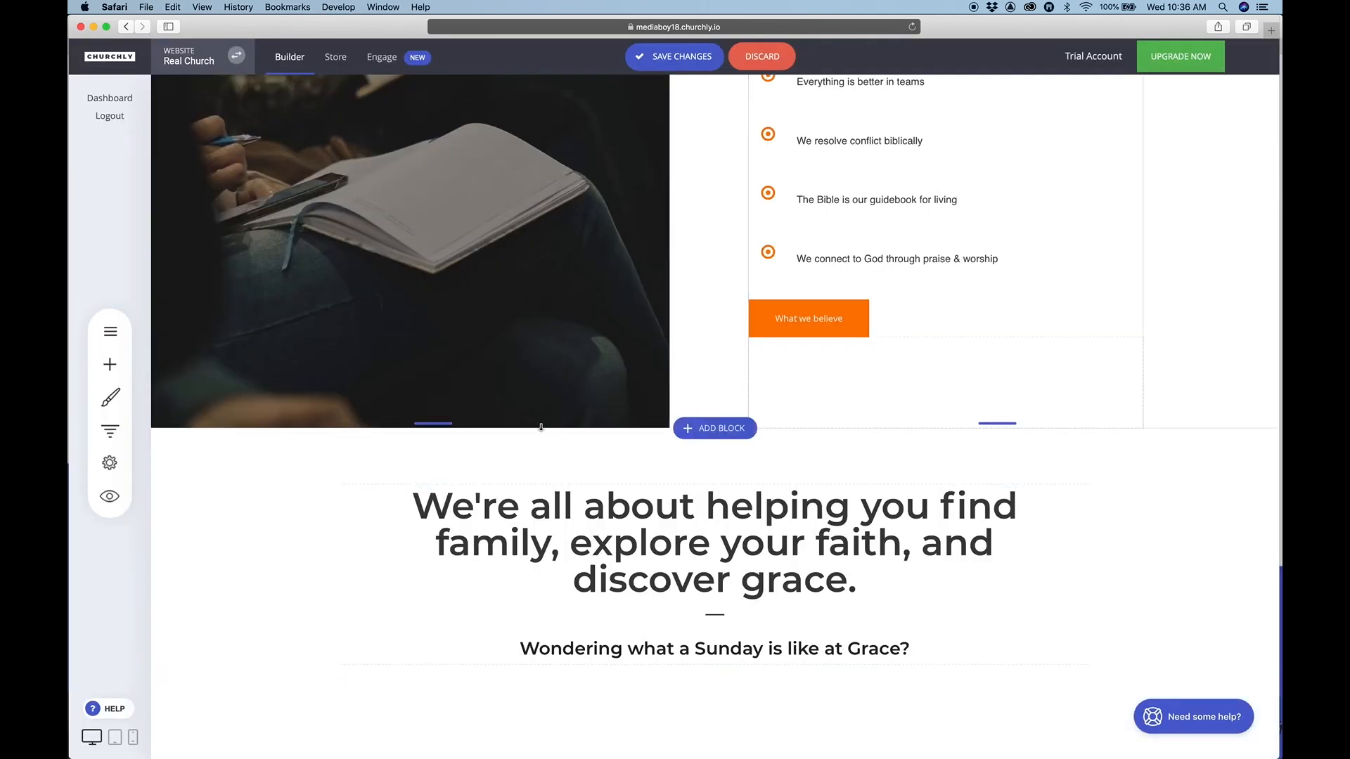
pyautogui.scroll(4, 540, 427)
pyautogui.scroll(-6, 544, 422)
pyautogui.moveTo(573, 339); pyautogui.dragTo(577, 372)
pyautogui.moveTo(618, 614); pyautogui.dragTo(615, 554)
pyautogui.moveTo(589, 310); pyautogui.dragTo(591, 319)
pyautogui.scroll(3, 936, 466)
pyautogui.scroll(-1, 936, 465)
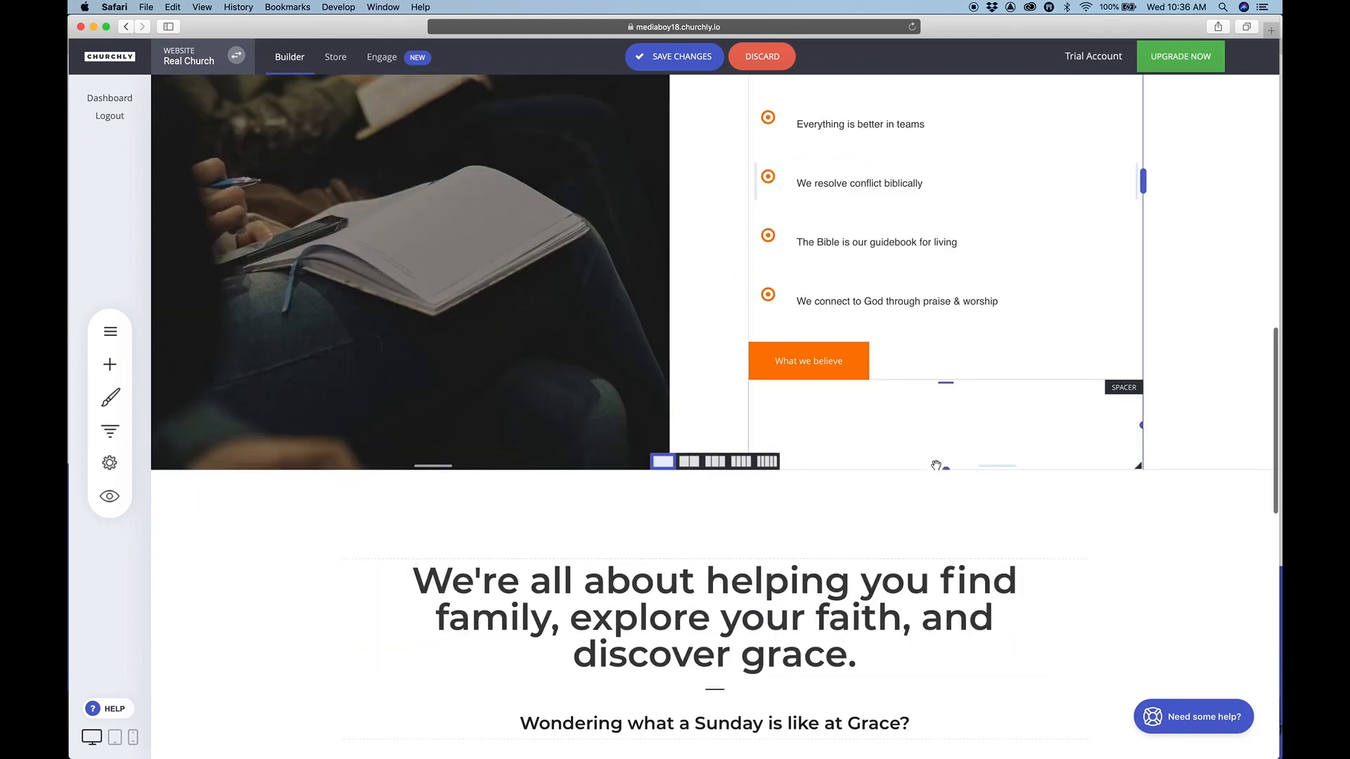
# - Change the overlay color of the "Be our guest this Sunday!" block to orange
pyautogui.scroll(-8, 935, 465)
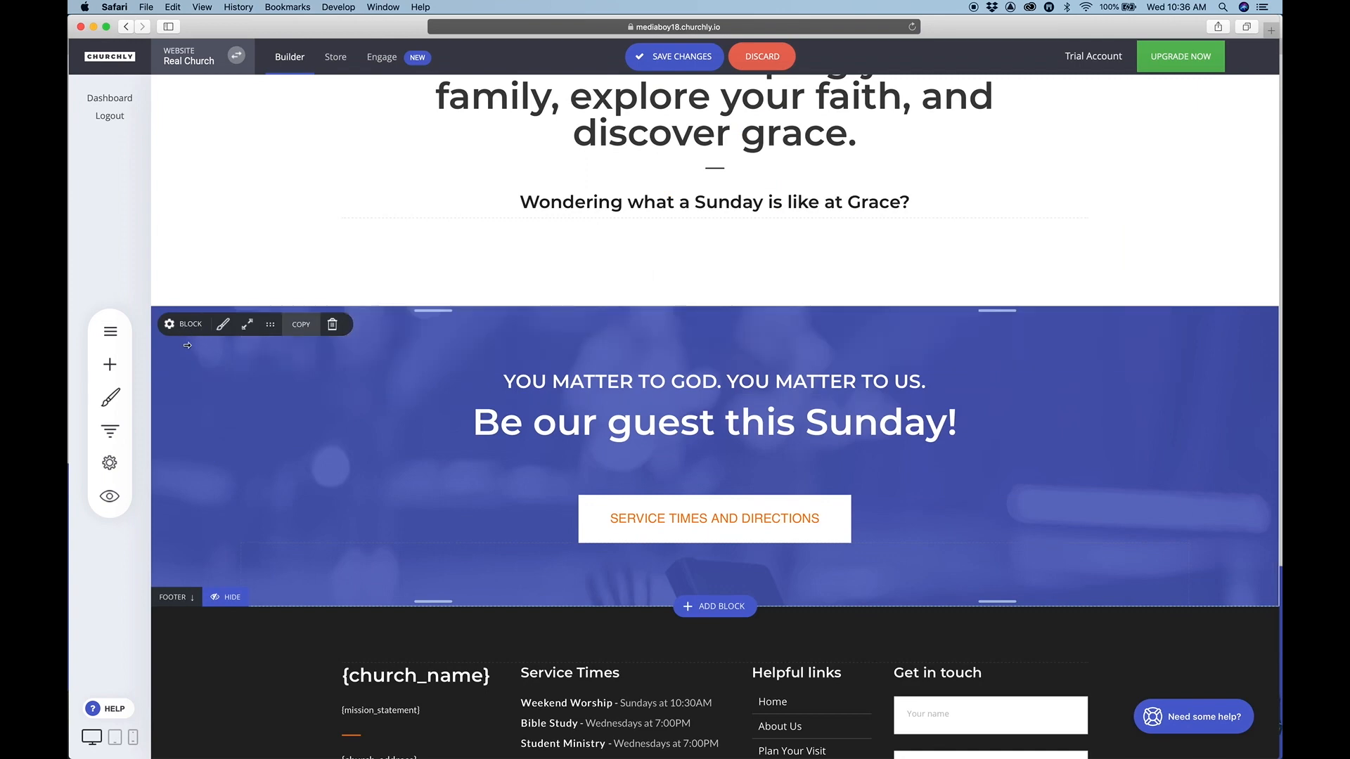
pyautogui.click(182, 378)
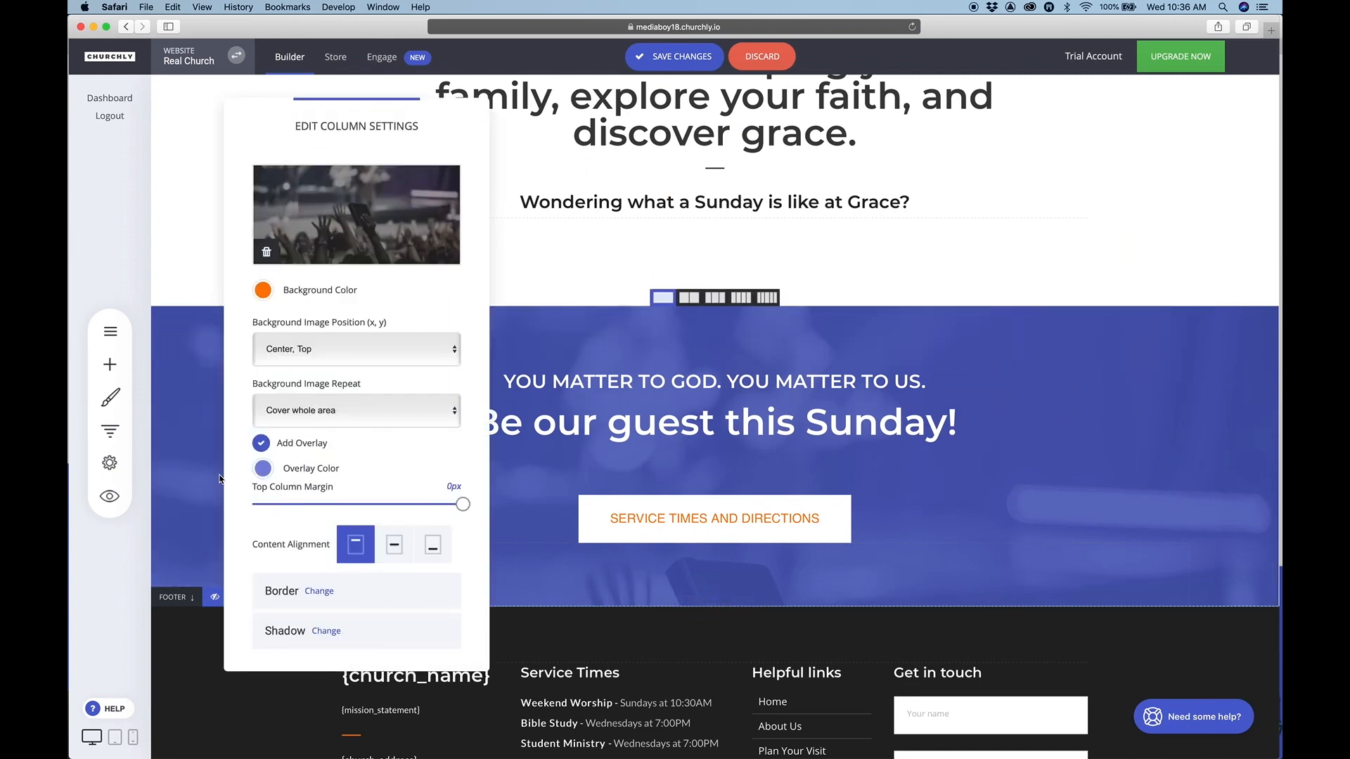
pyautogui.click(263, 468)
pyautogui.click(298, 640)
pyautogui.click(379, 576)
pyautogui.moveTo(379, 576); pyautogui.dragTo(350, 577)
pyautogui.click(661, 591)
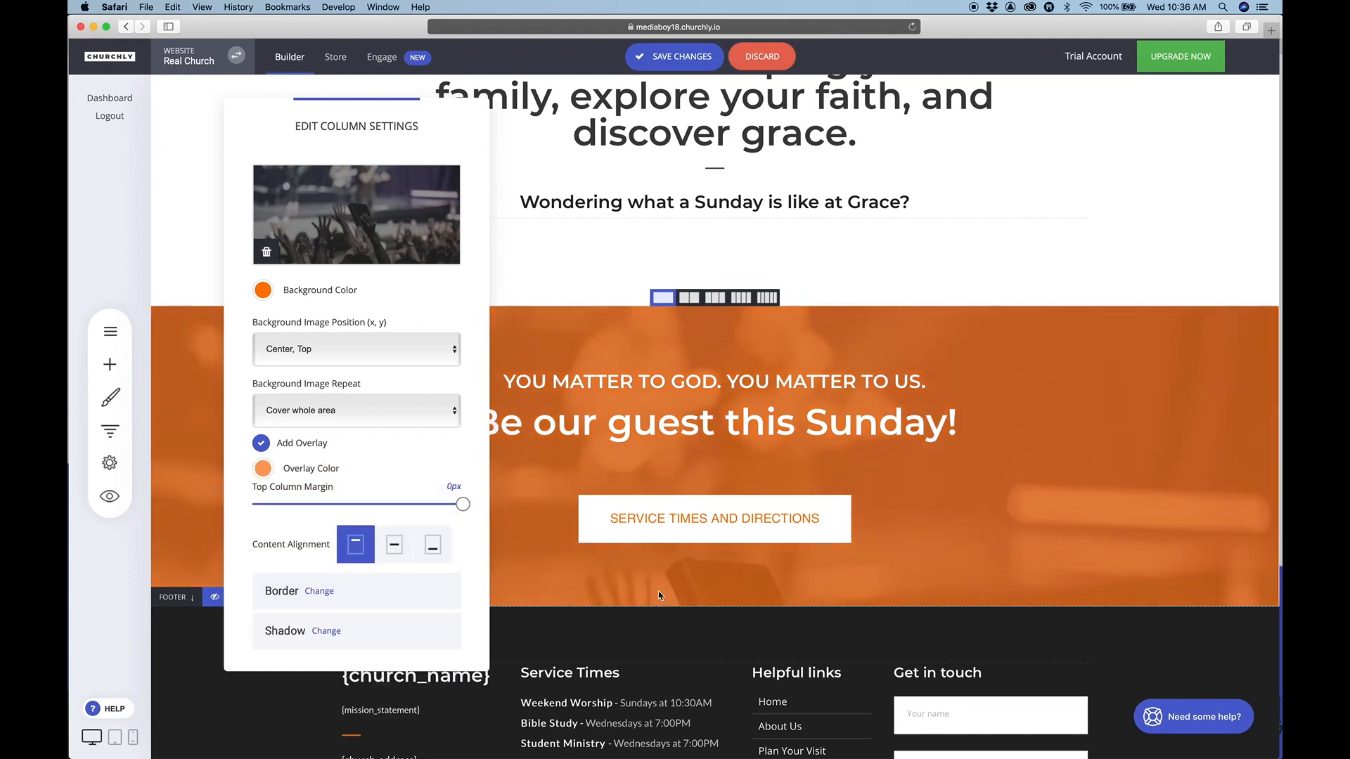
# - Check the edited New About Us page back up to its header and save the changes
pyautogui.scroll(10, 753, 591)
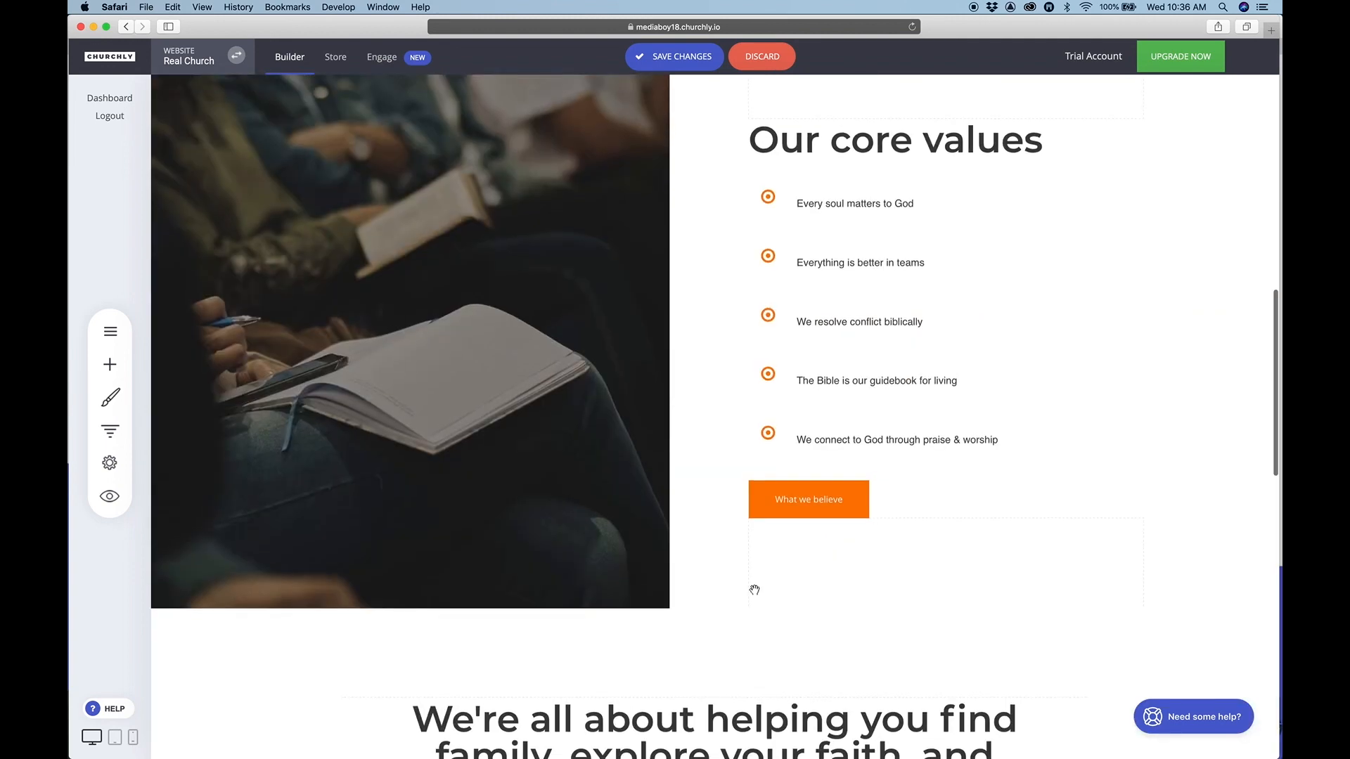
pyautogui.scroll(10, 754, 590)
pyautogui.scroll(-7, 694, 460)
pyautogui.scroll(7, 695, 460)
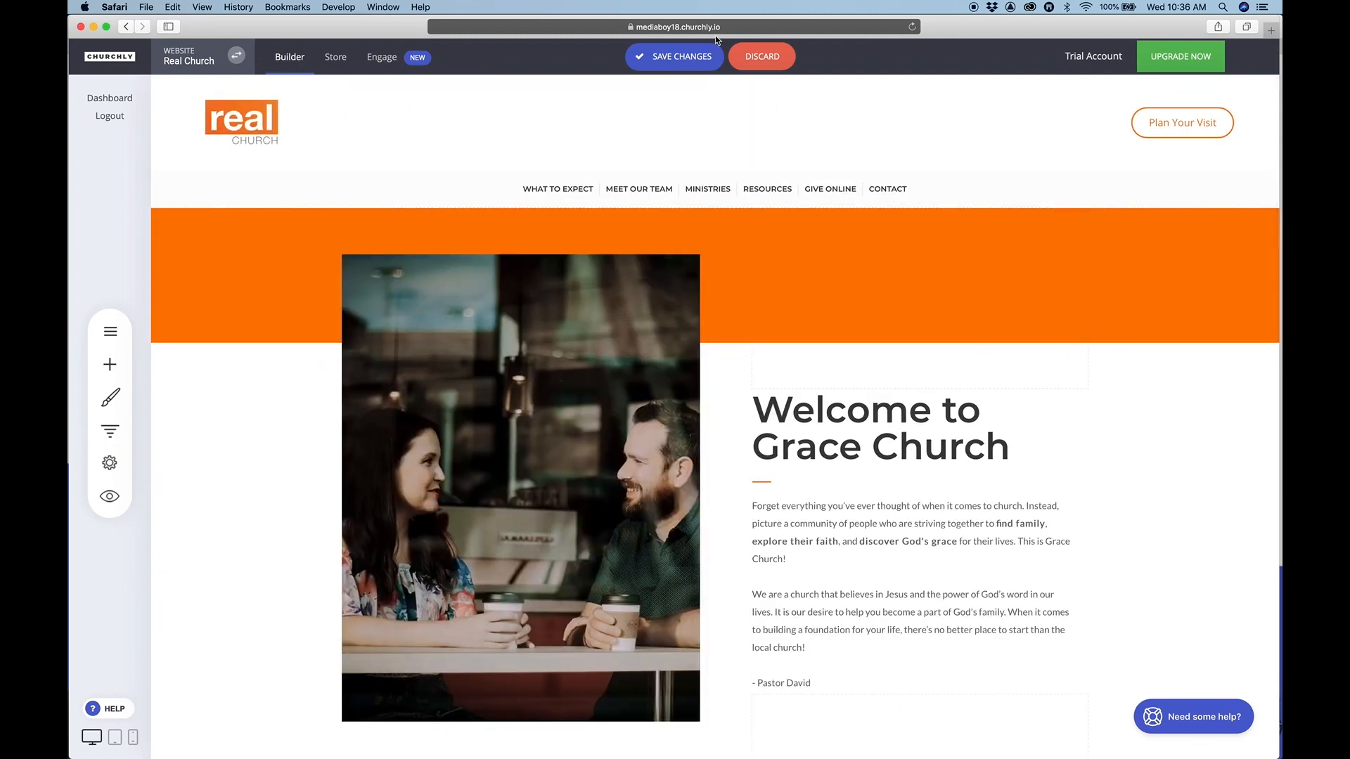
pyautogui.click(682, 57)
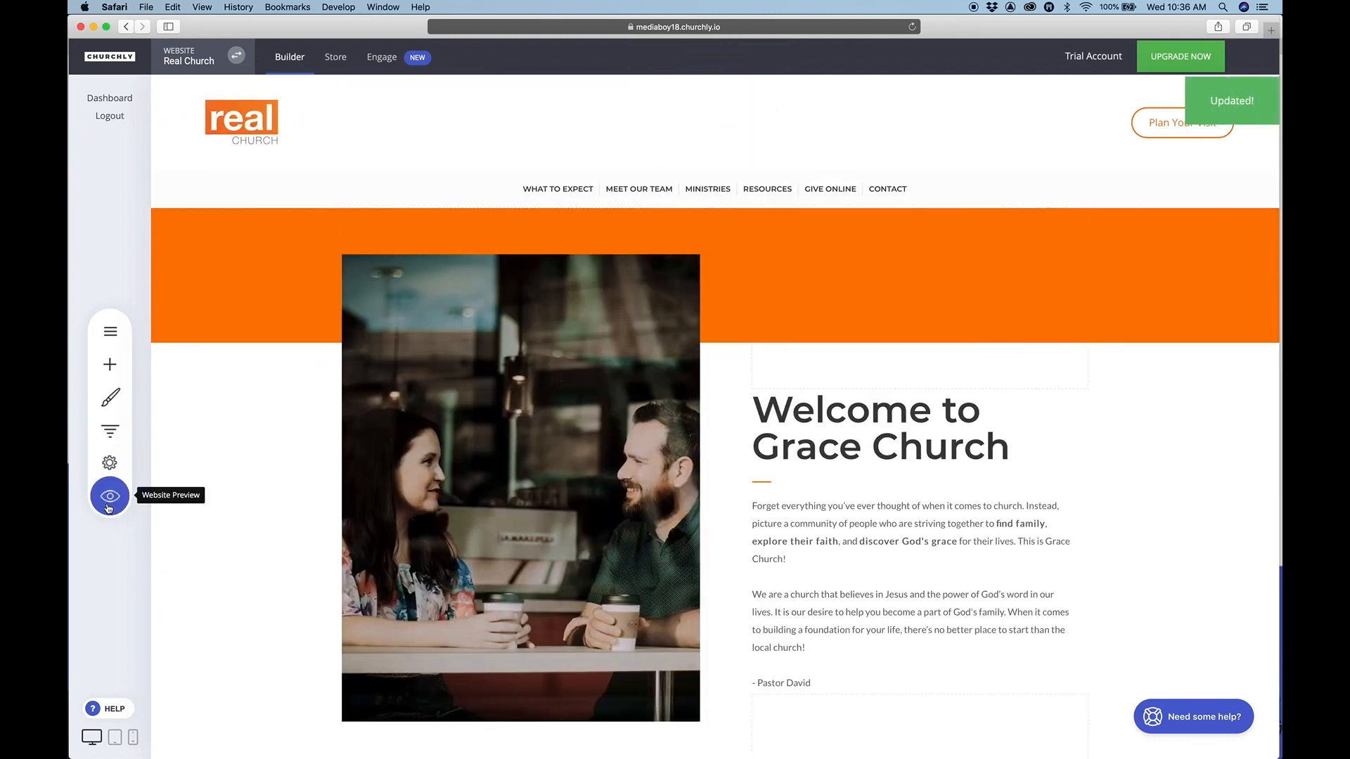
# - Preview the New About Us page in desktop view, review it from header to footer, and close the preview
pyautogui.click(109, 496)
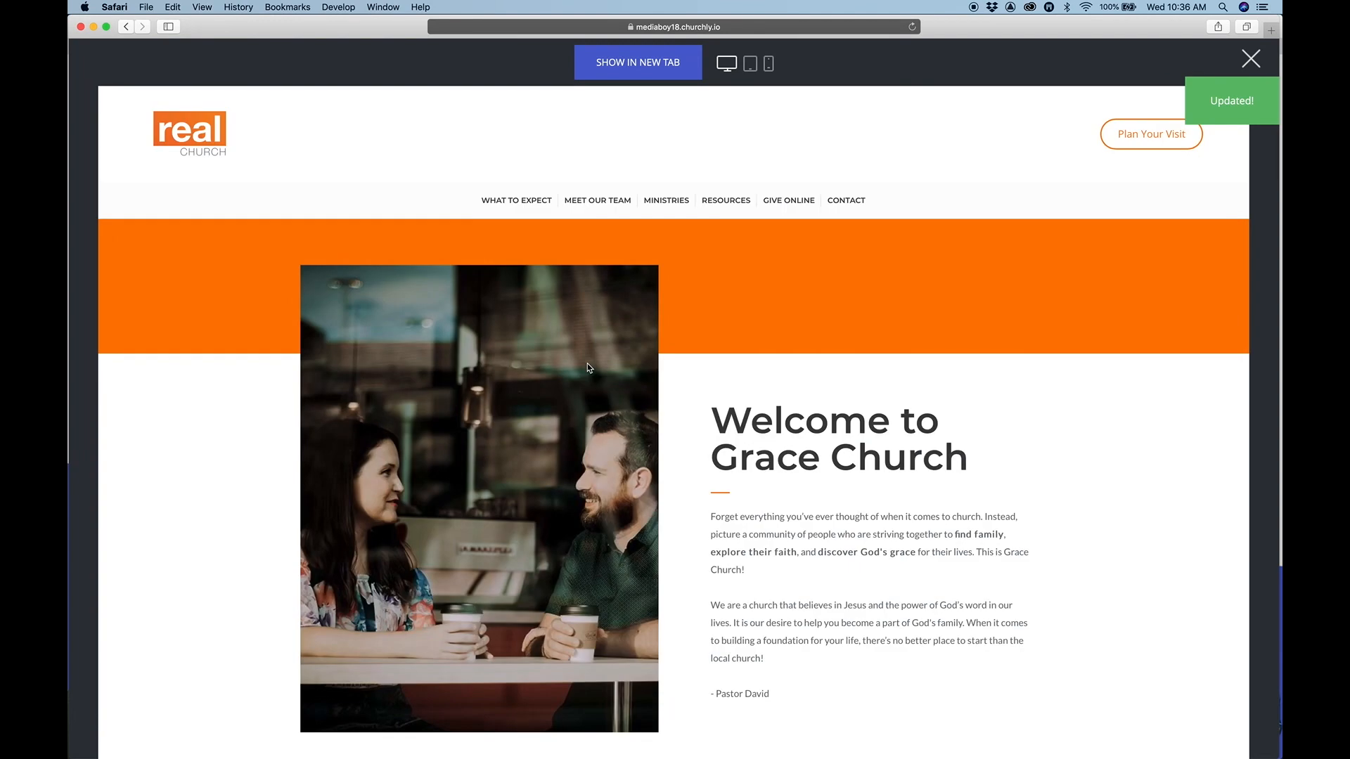
pyautogui.scroll(-10, 742, 439)
pyautogui.scroll(-10, 745, 451)
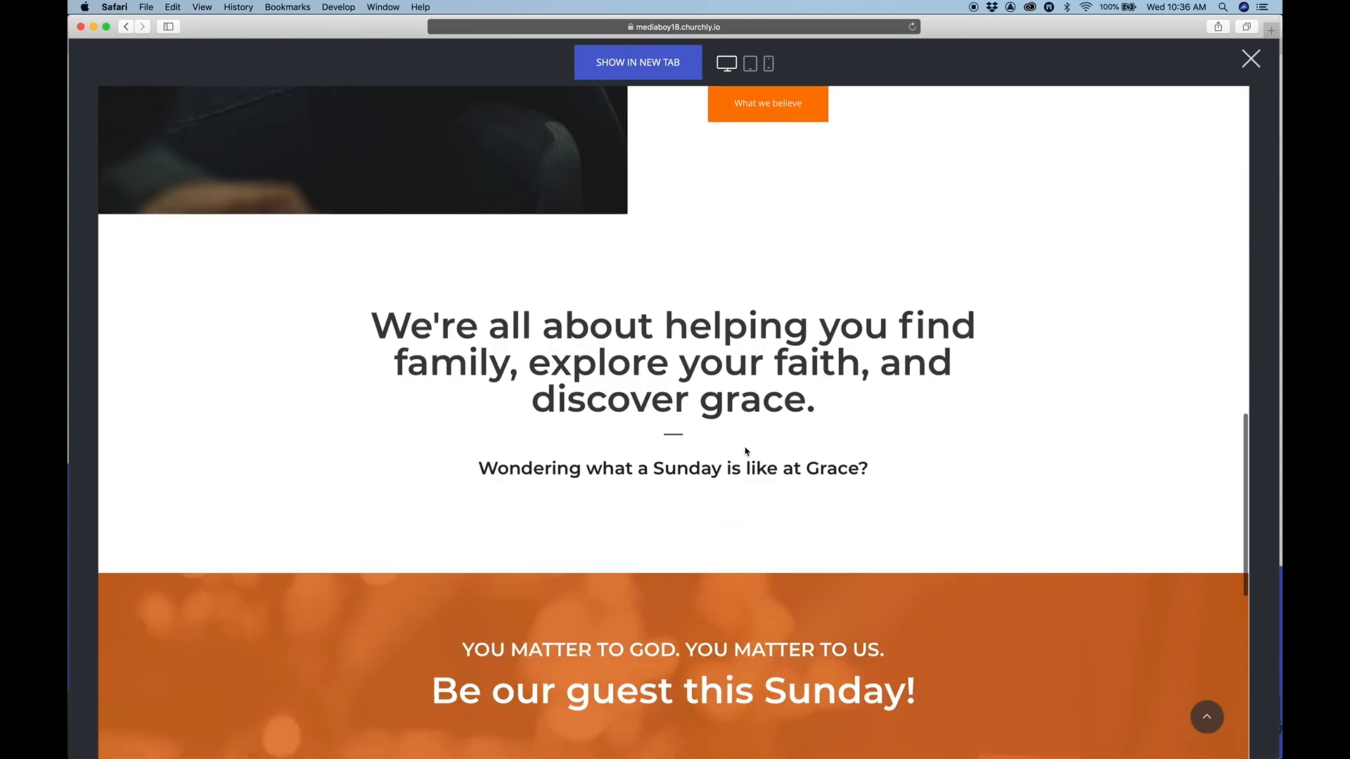
pyautogui.scroll(20, 663, 530)
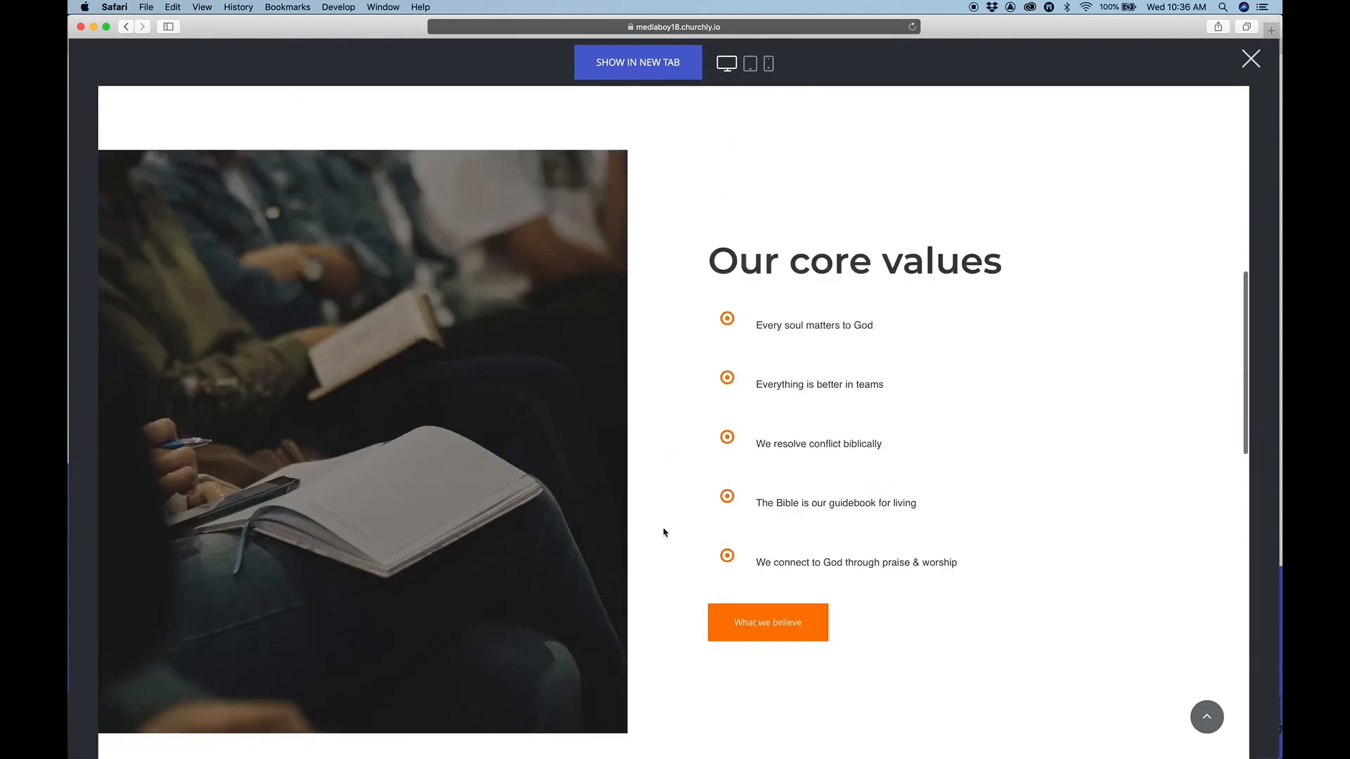
pyautogui.scroll(-20, 664, 531)
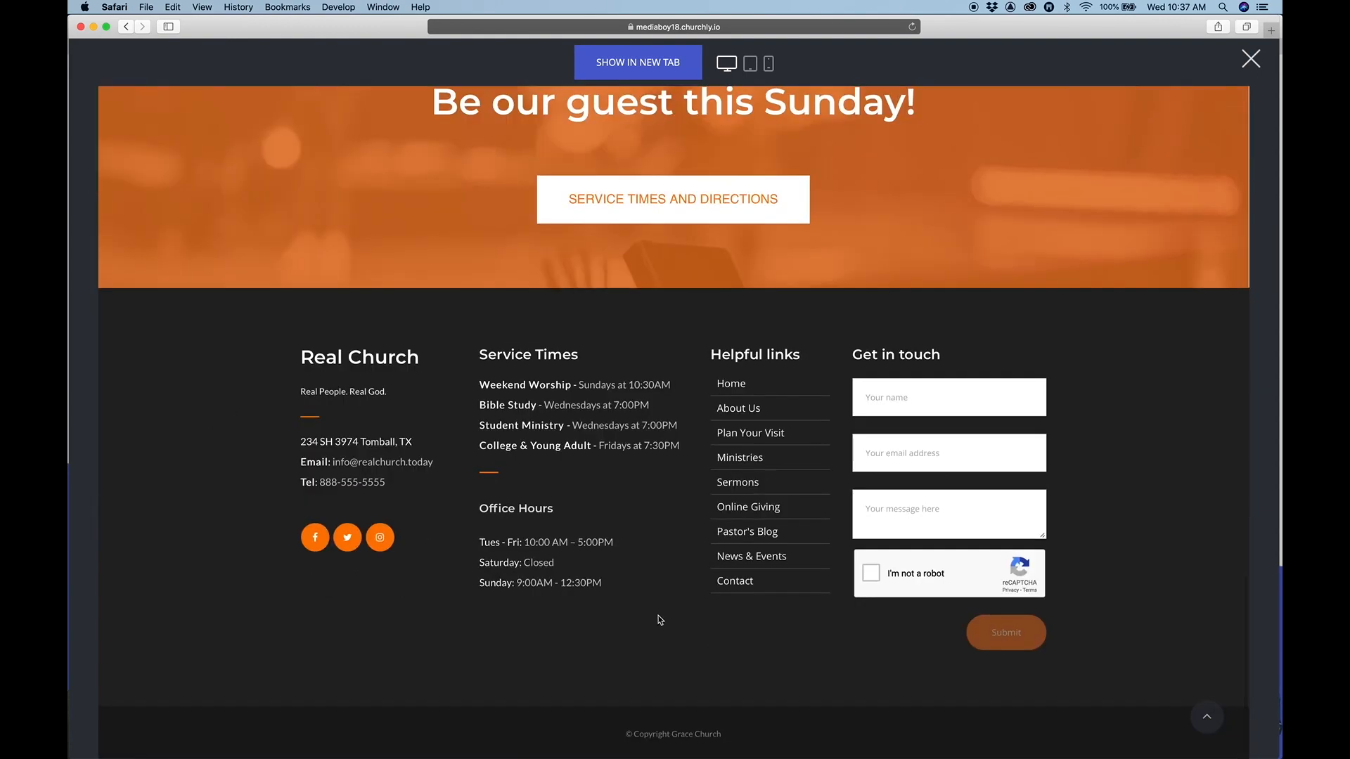
pyautogui.scroll(20, 659, 612)
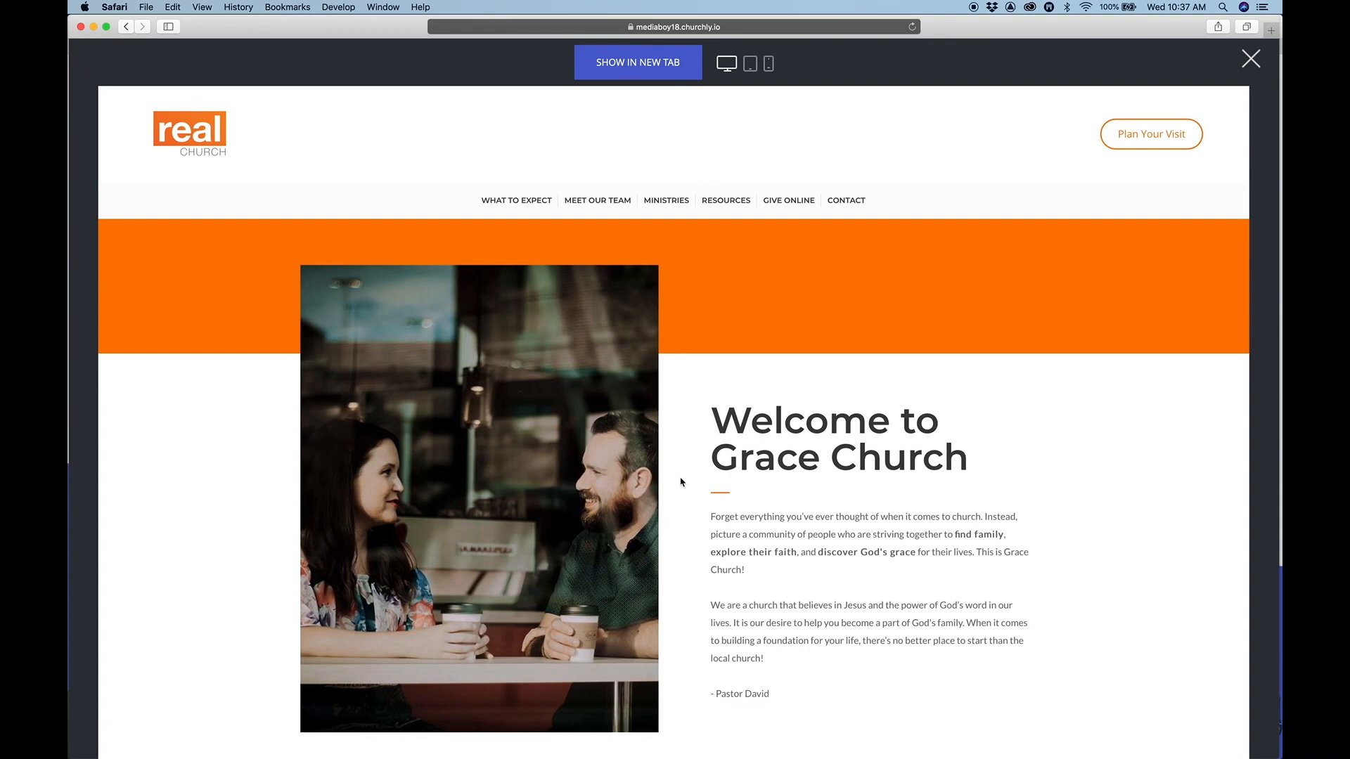
pyautogui.scroll(-20, 680, 482)
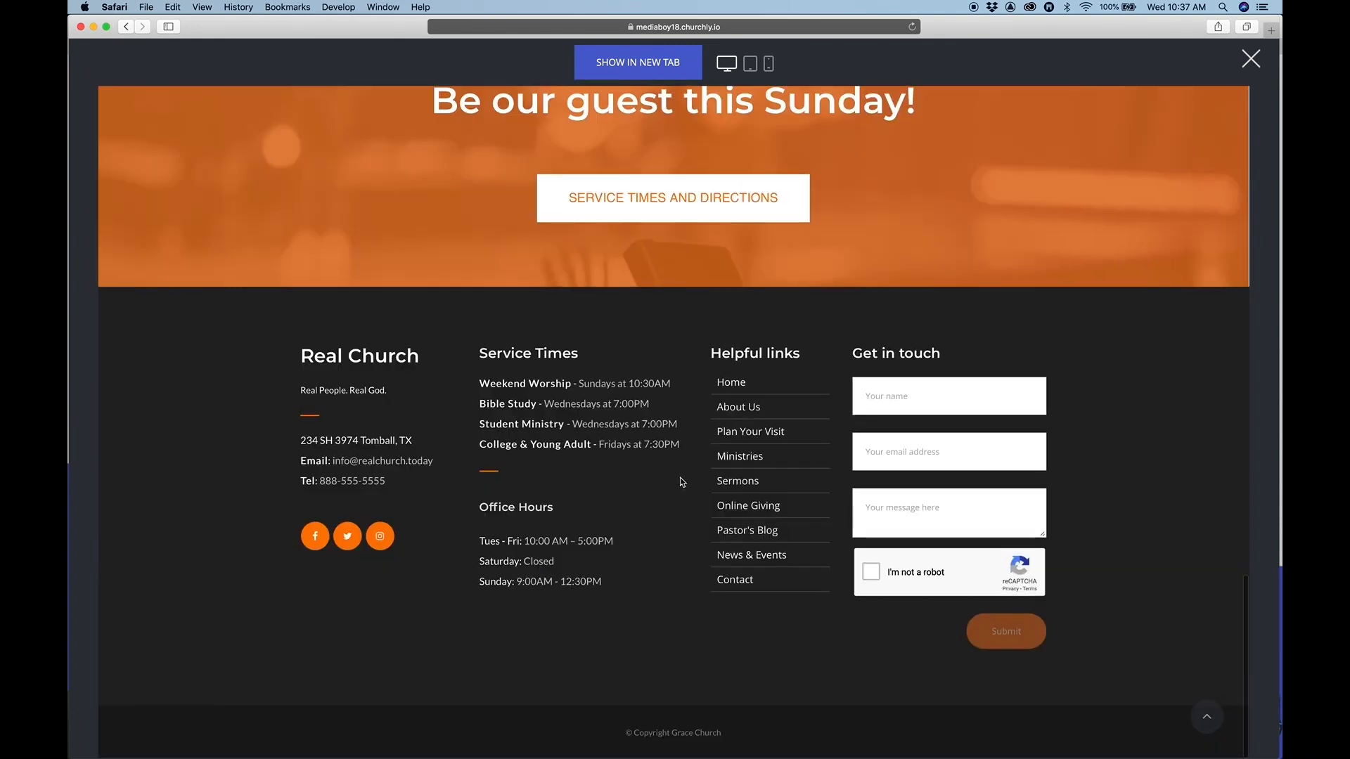
pyautogui.scroll(10, 686, 571)
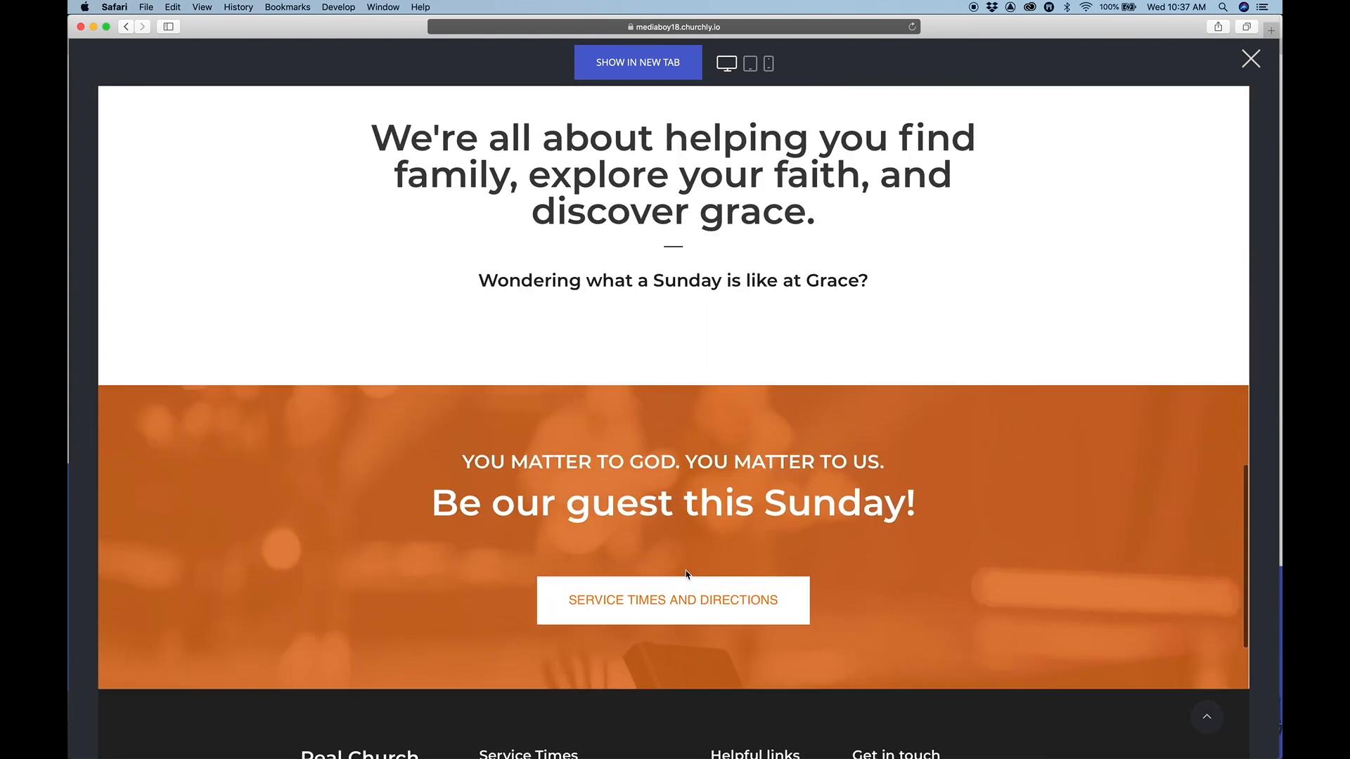
pyautogui.scroll(15, 664, 524)
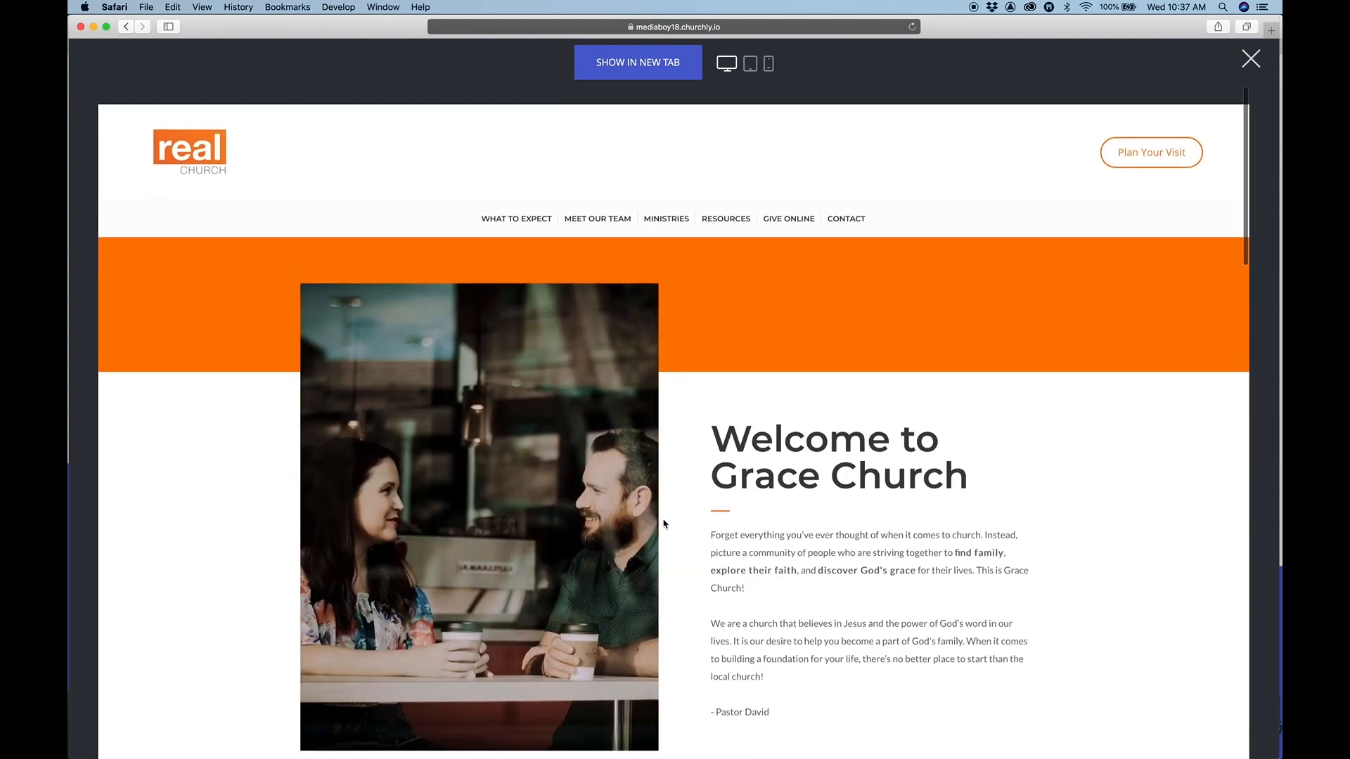
pyautogui.click(1251, 63)
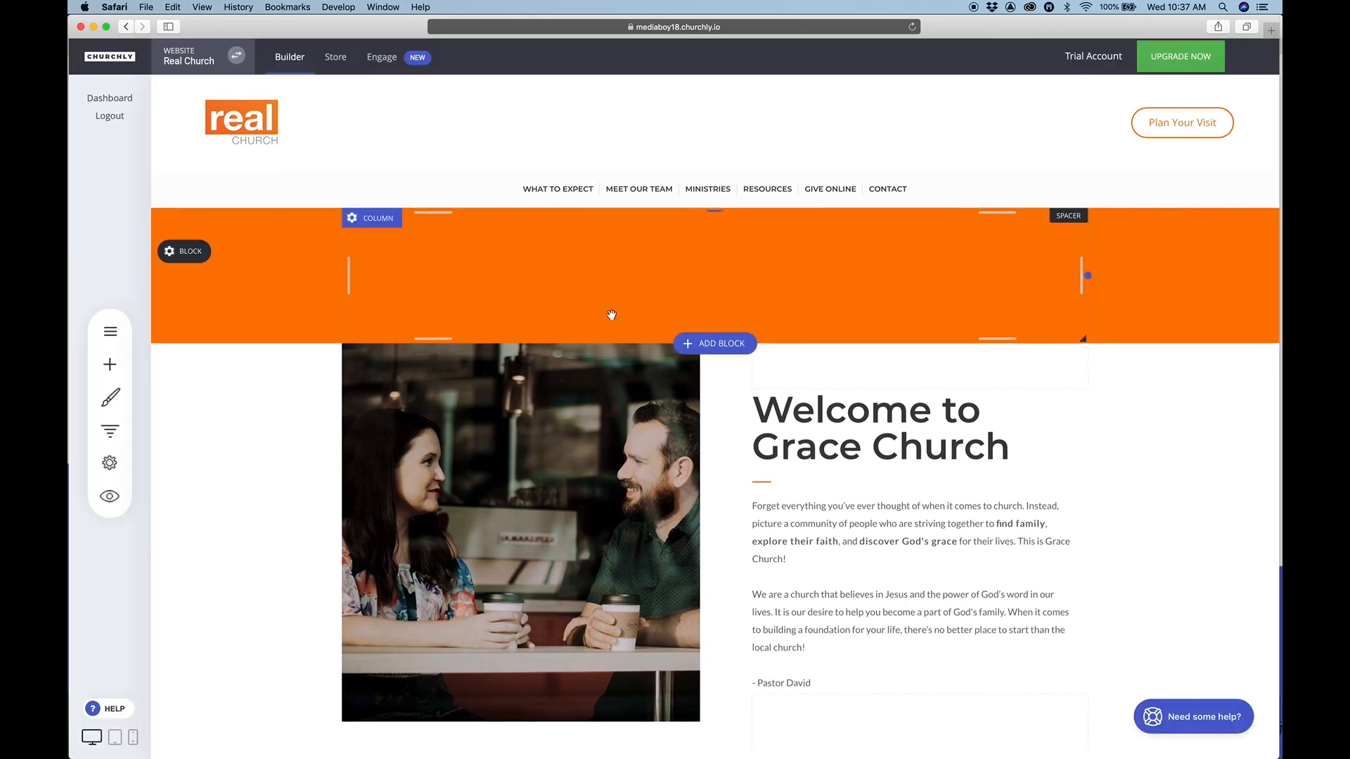
# - Hide the footer on the New About Us page and show it again
pyautogui.scroll(-20, 611, 314)
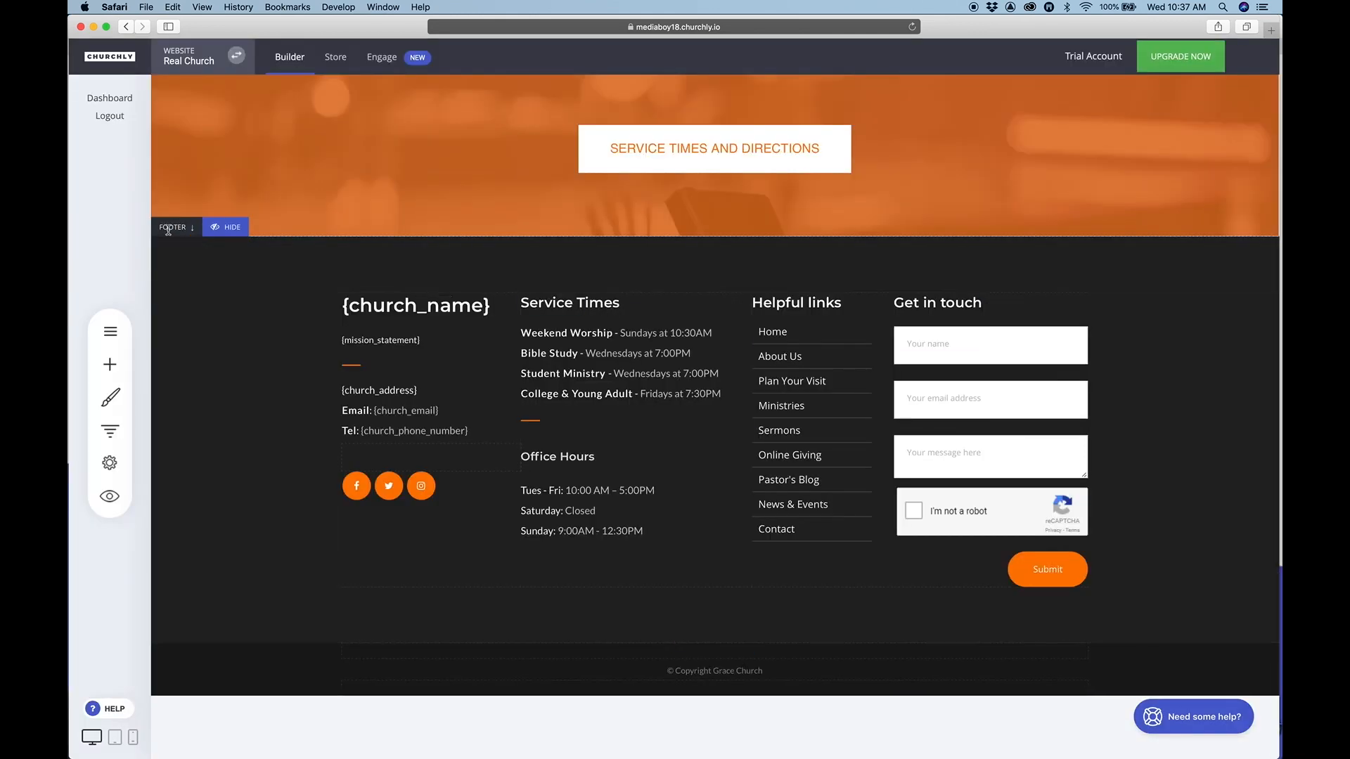
pyautogui.click(219, 228)
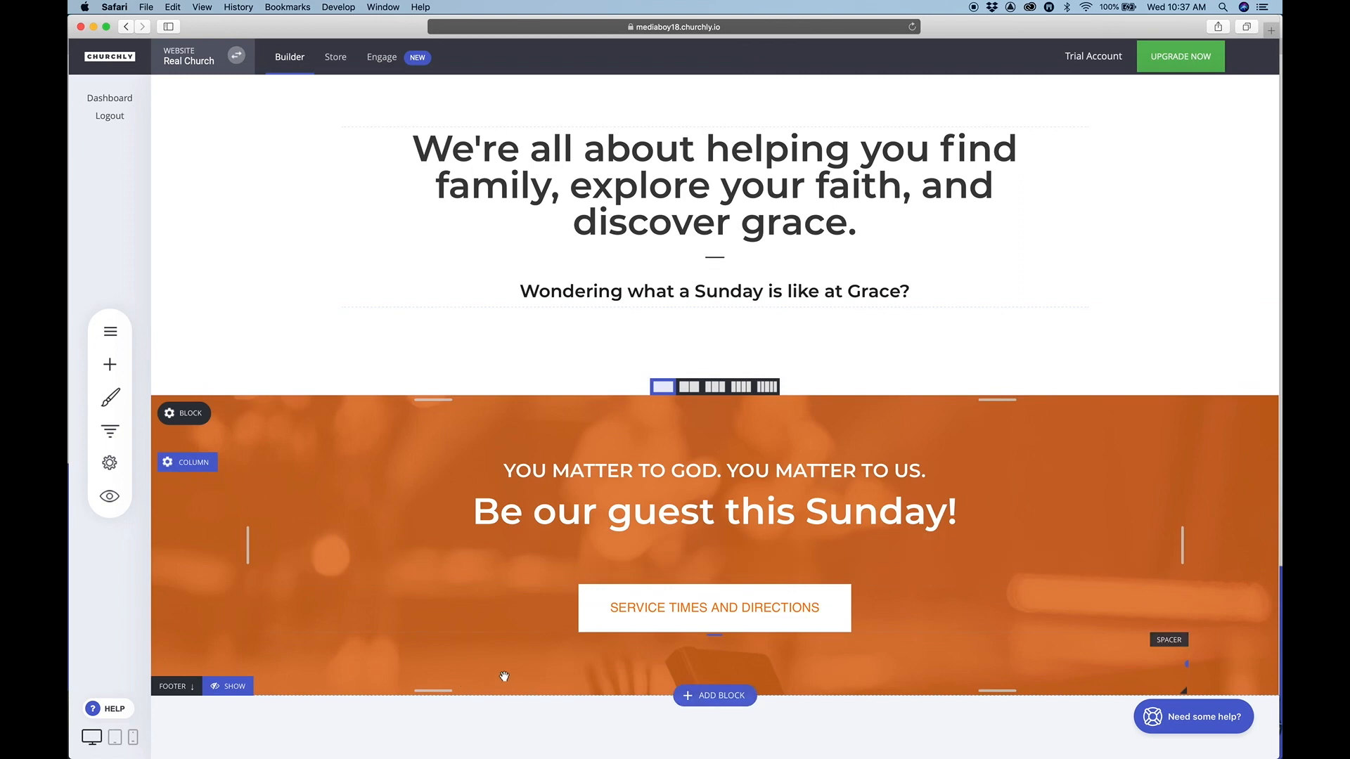
pyautogui.click(232, 687)
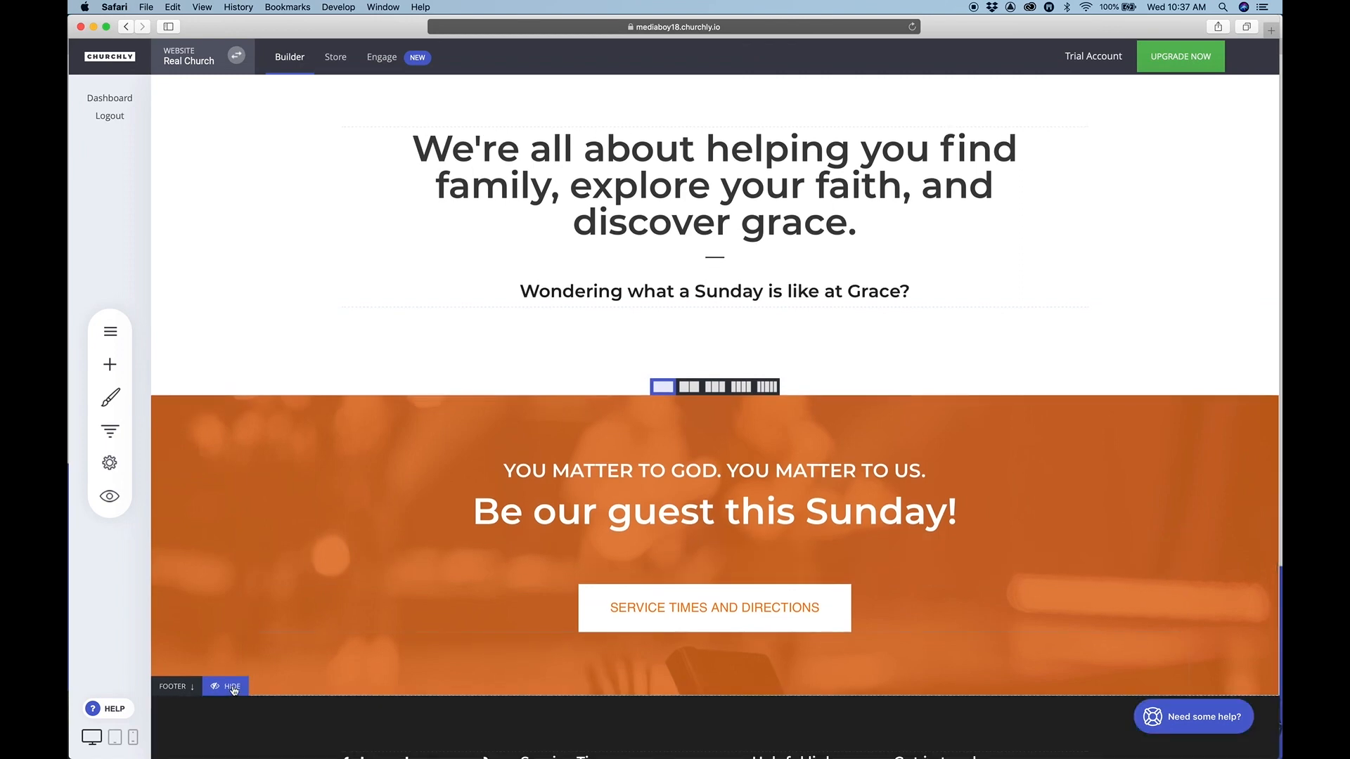
pyautogui.scroll(-6, 292, 678)
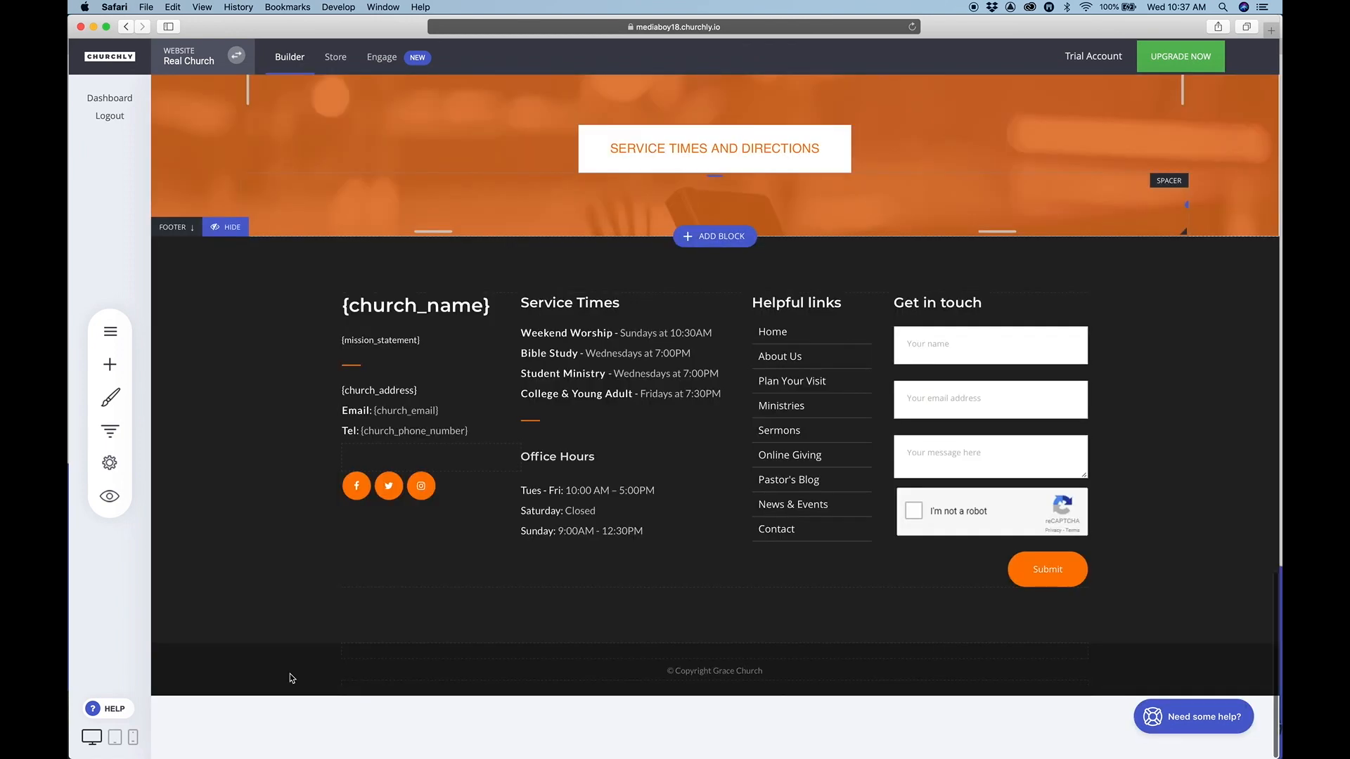
# - Hide the header with the logo and navigation menu on the New About Us page and show it again
pyautogui.scroll(15, 292, 679)
pyautogui.click(242, 222)
pyautogui.click(234, 85)
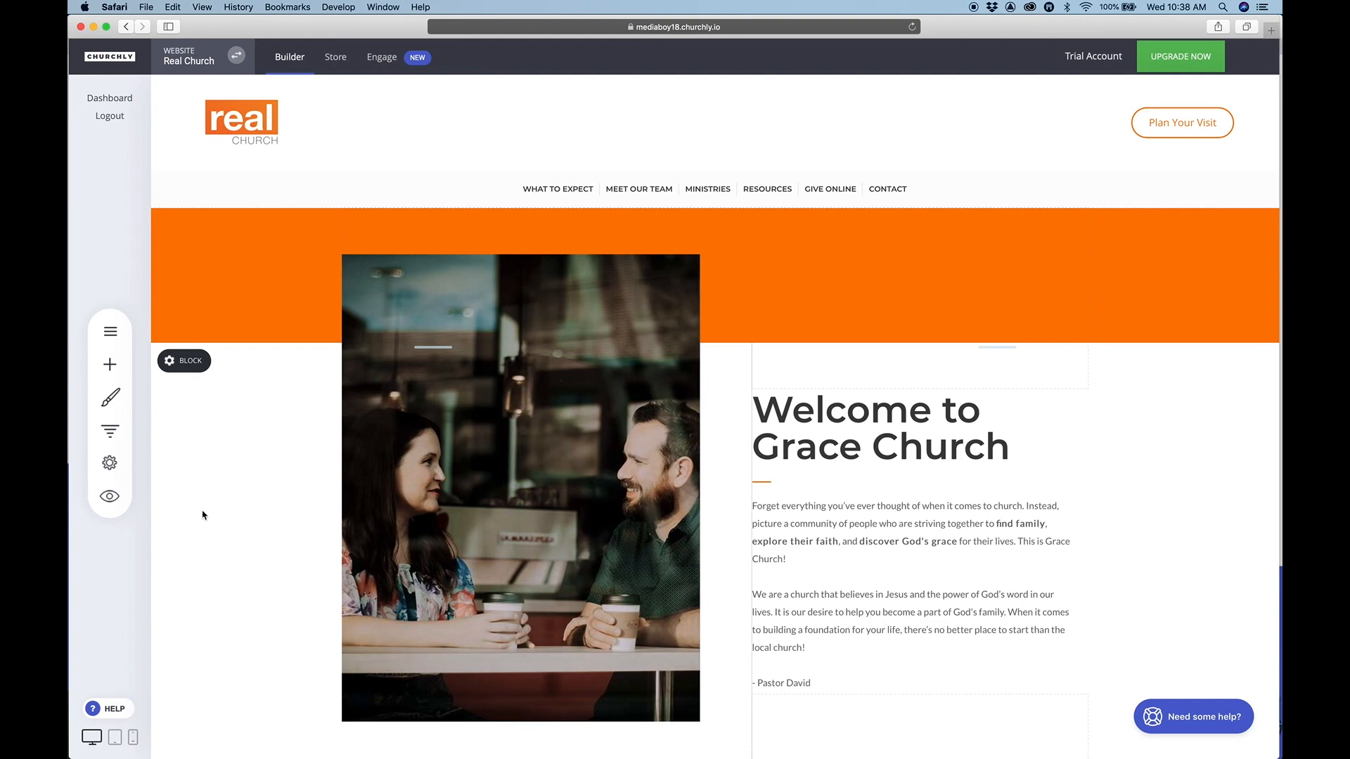
pyautogui.scroll(-8, 202, 515)
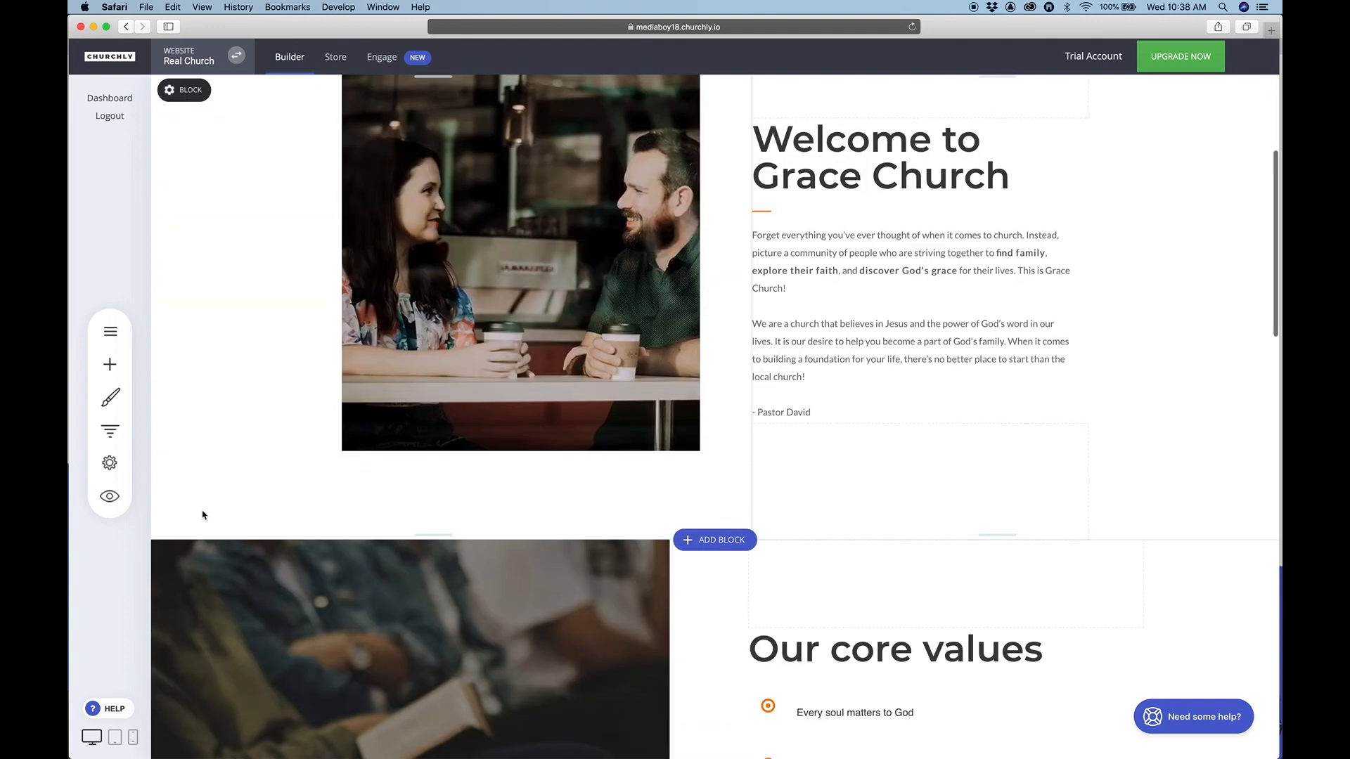
pyautogui.scroll(8, 211, 517)
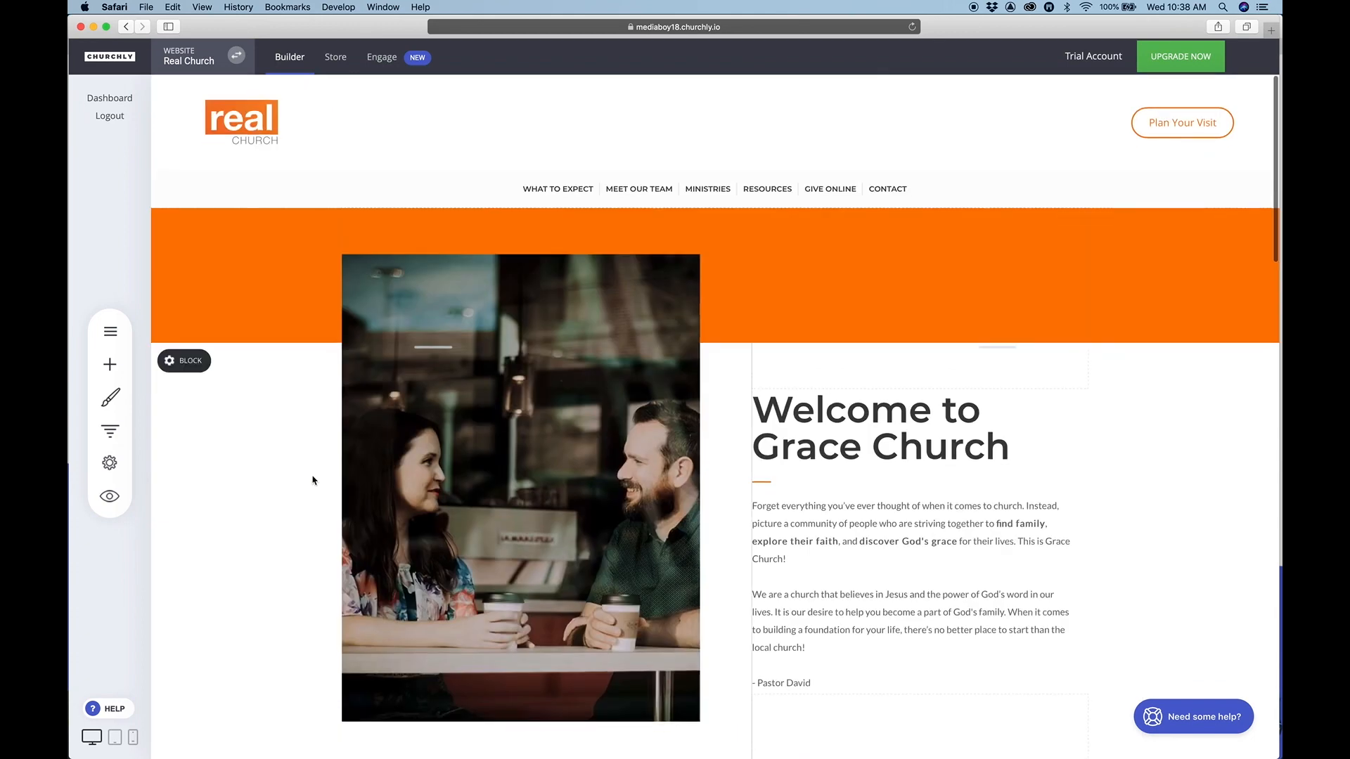